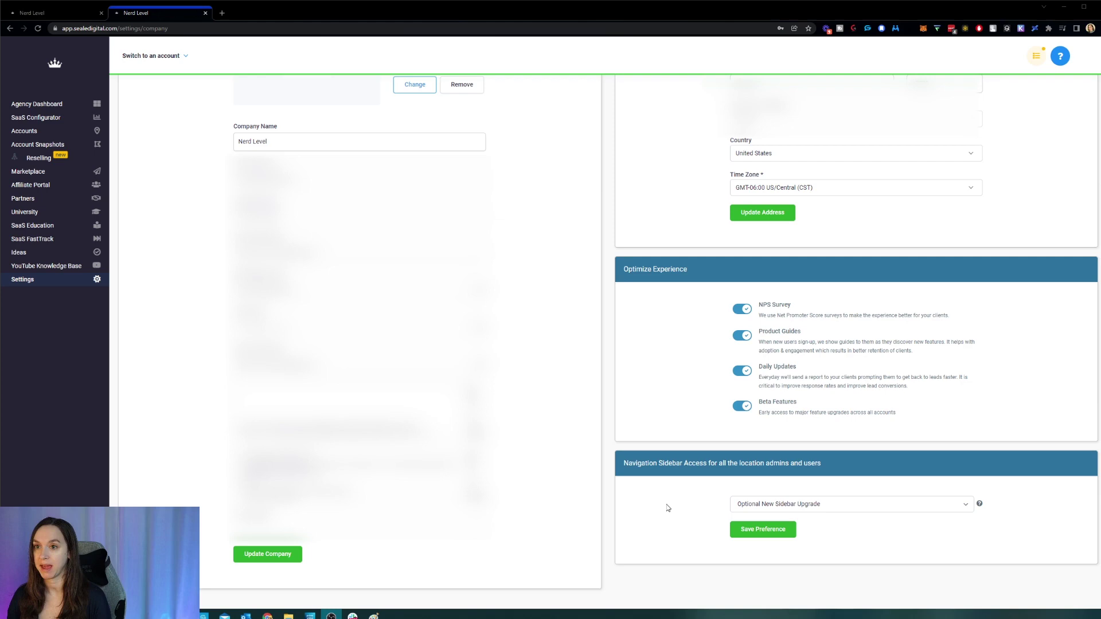
scroll(668, 513, up, 3)
scroll(668, 514, down, 3)
scroll(671, 514, up, 3)
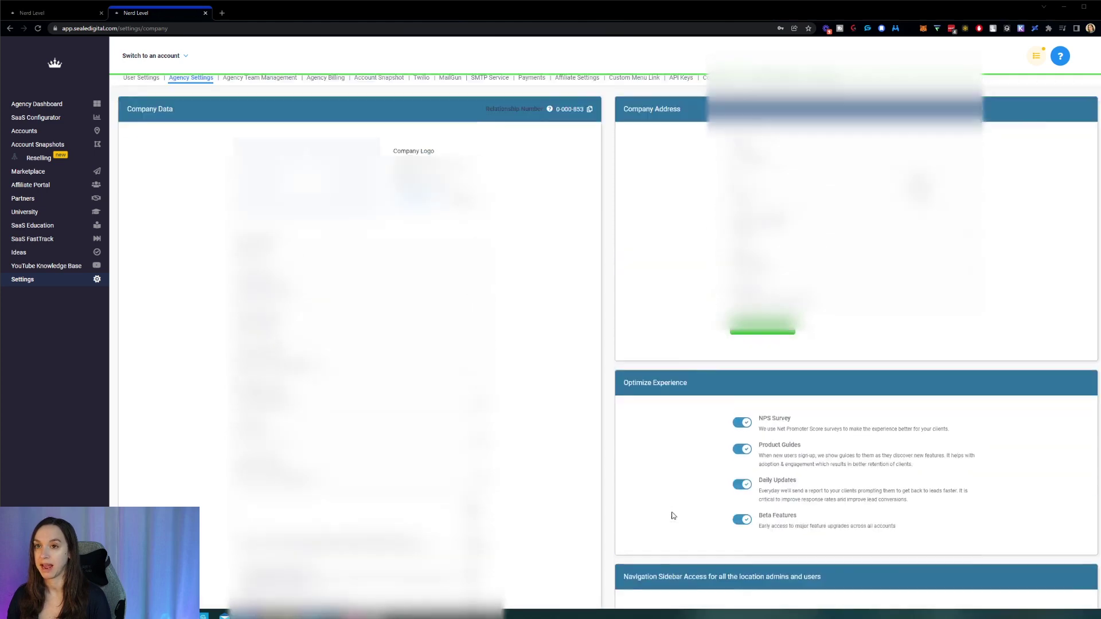
scroll(723, 382, down, 3)
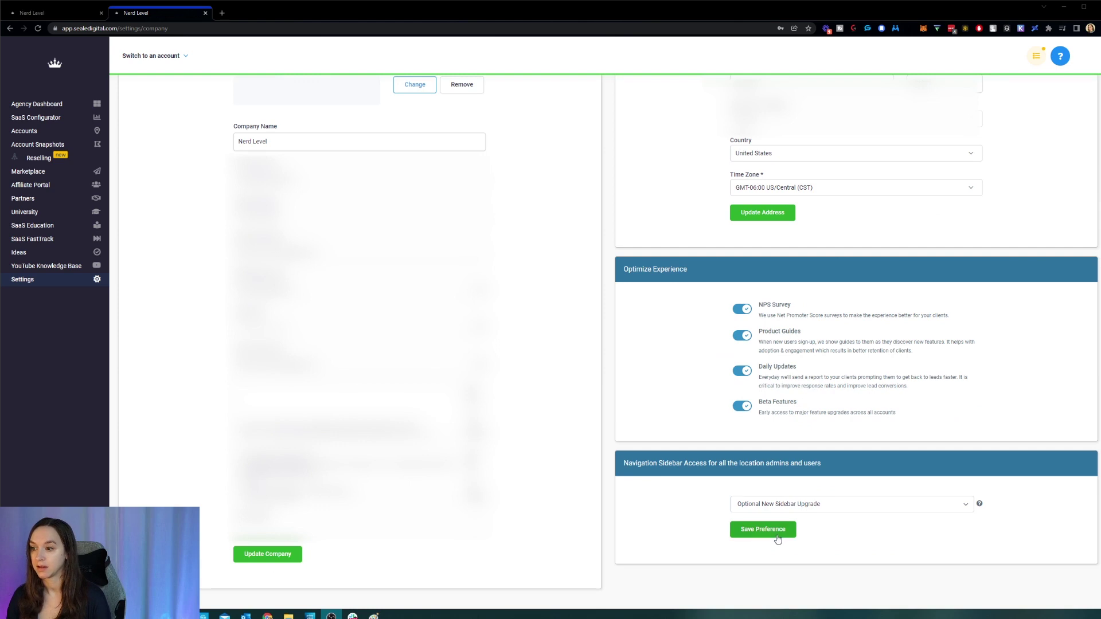
click(806, 504)
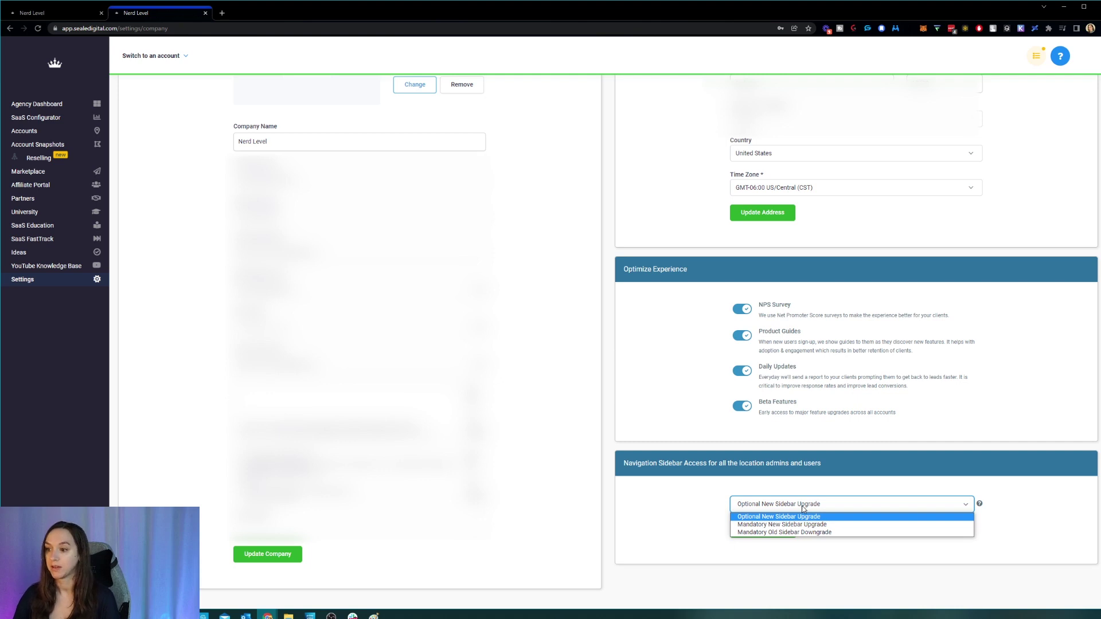
click(1005, 510)
mouse_move(980, 509)
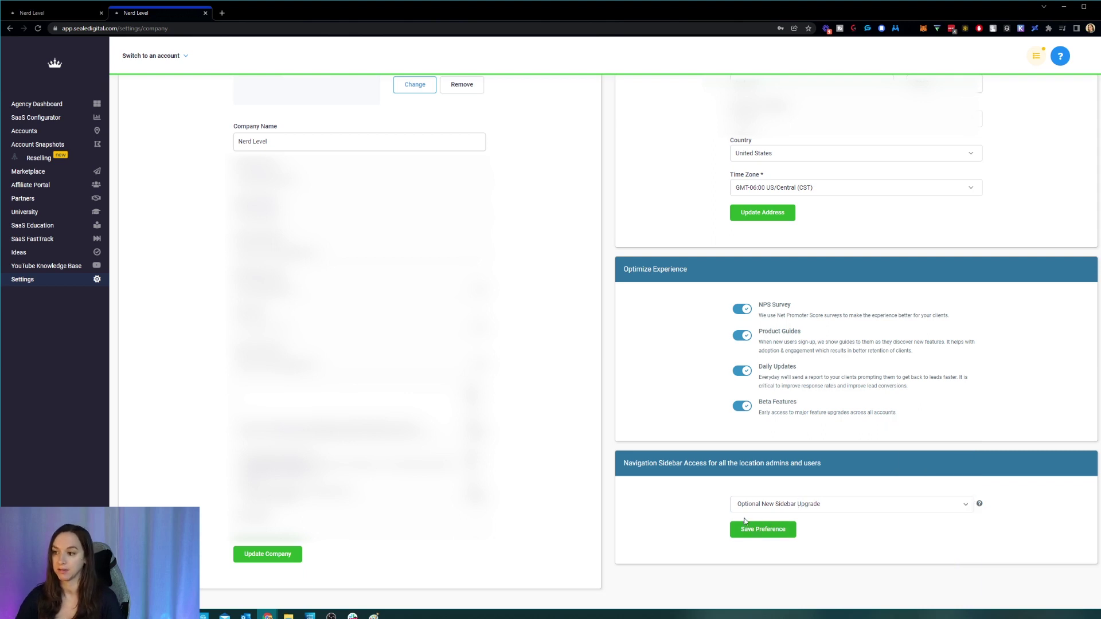
- Switch the sub-account dashboard in the first tab to the new sidebar via the profile menu
click(62, 14)
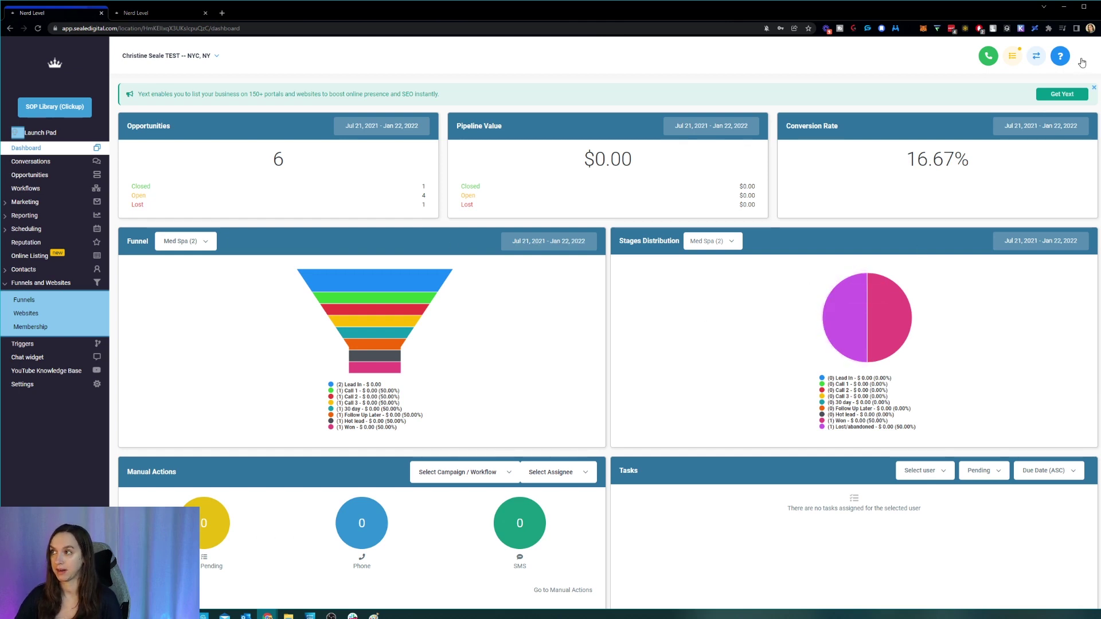
click(1082, 62)
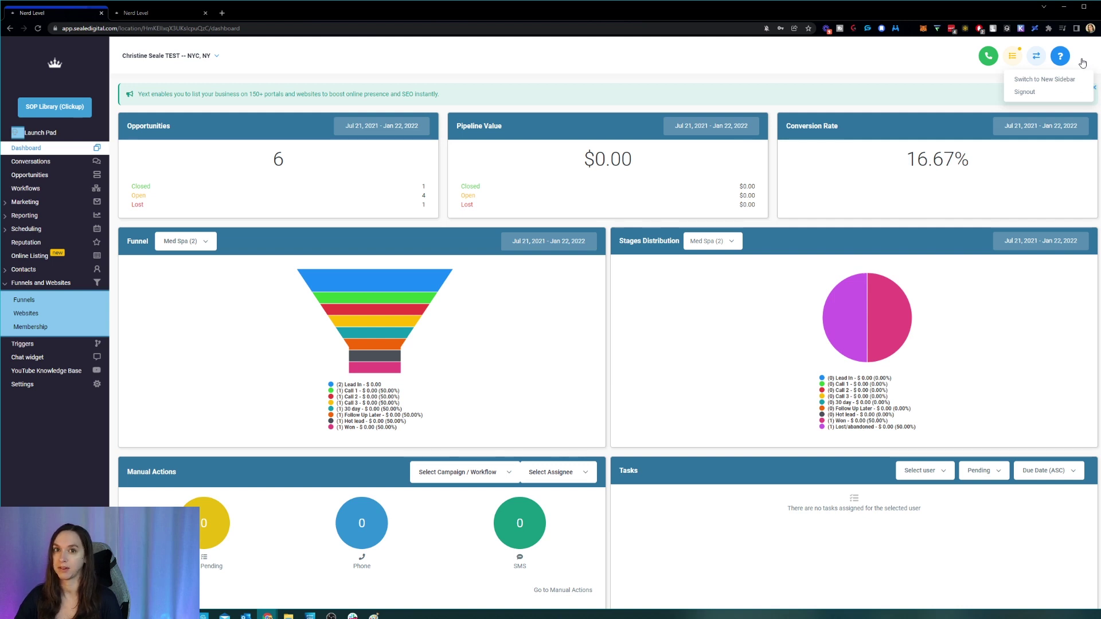
click(1087, 63)
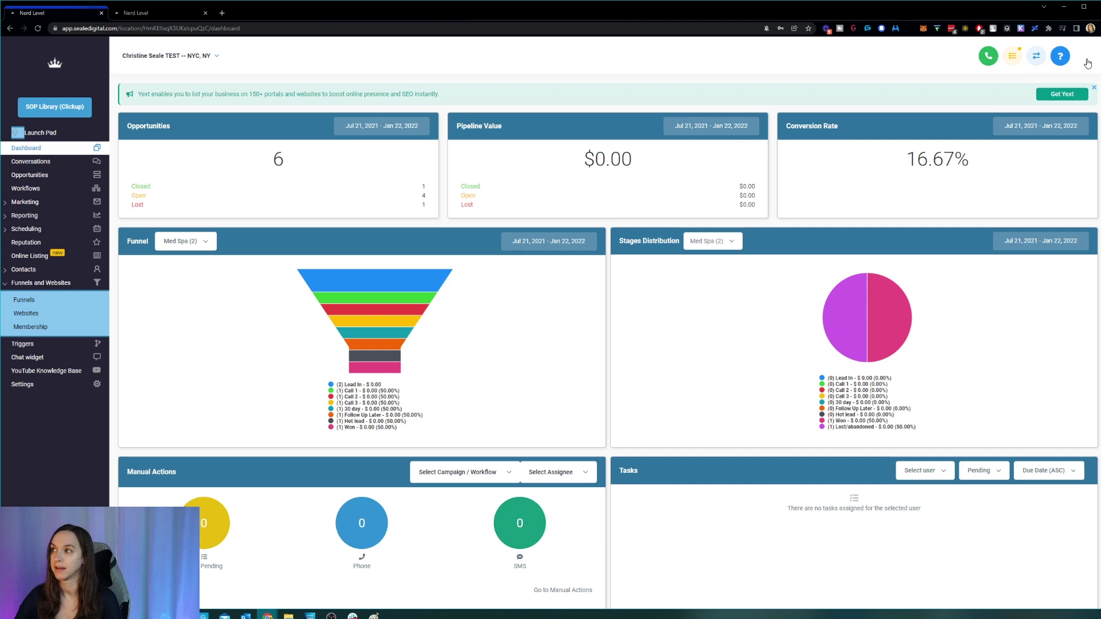
click(1086, 63)
click(1078, 77)
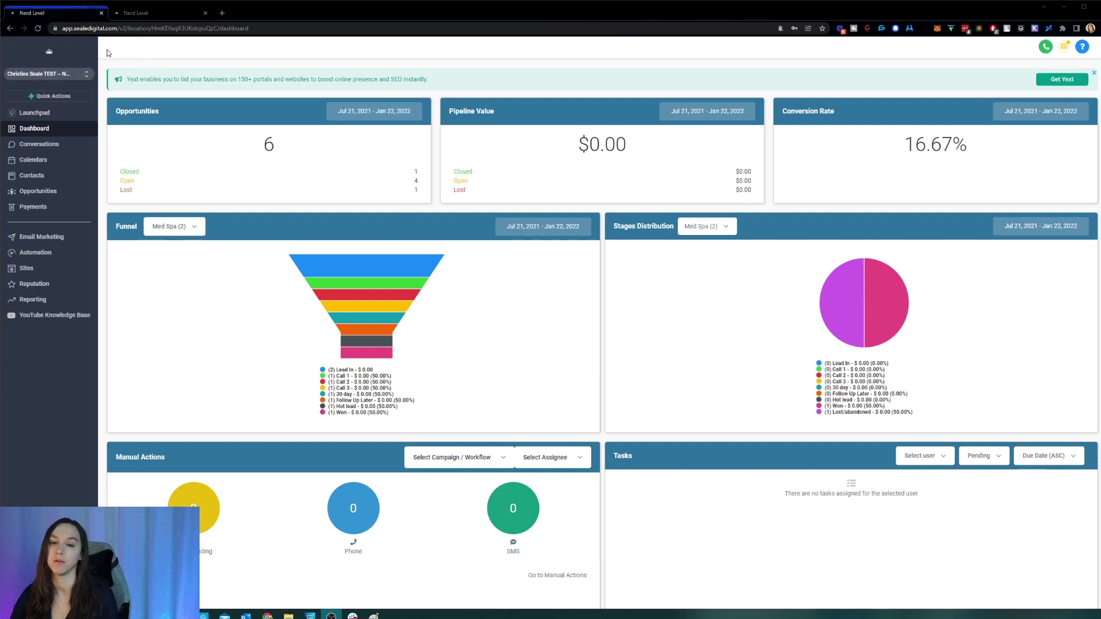
click(60, 74)
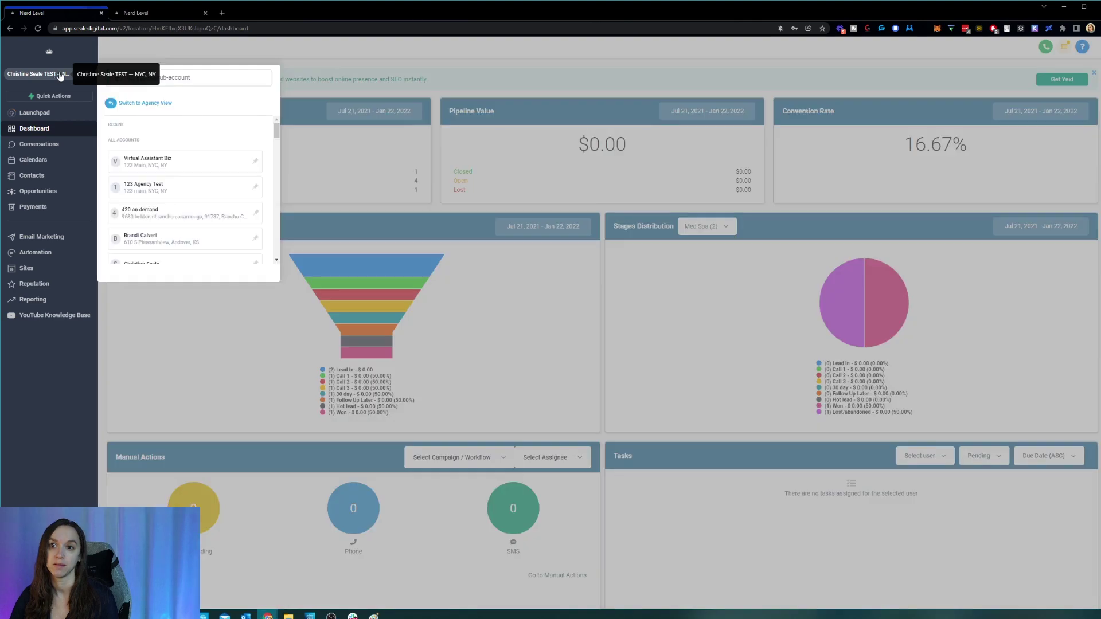
click(60, 75)
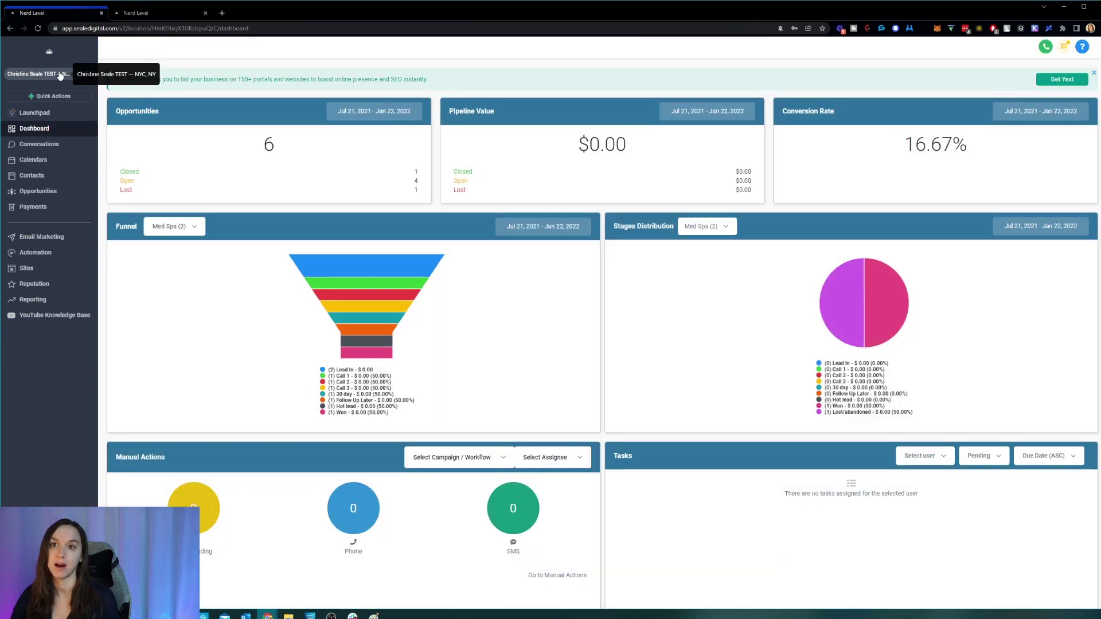
click(60, 75)
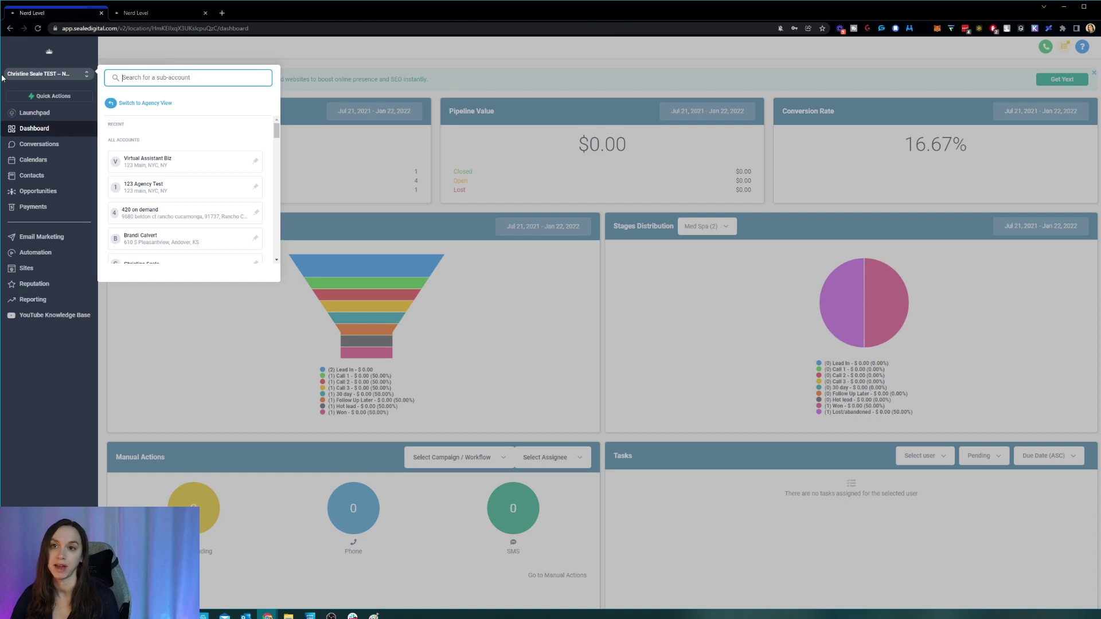
click(35, 79)
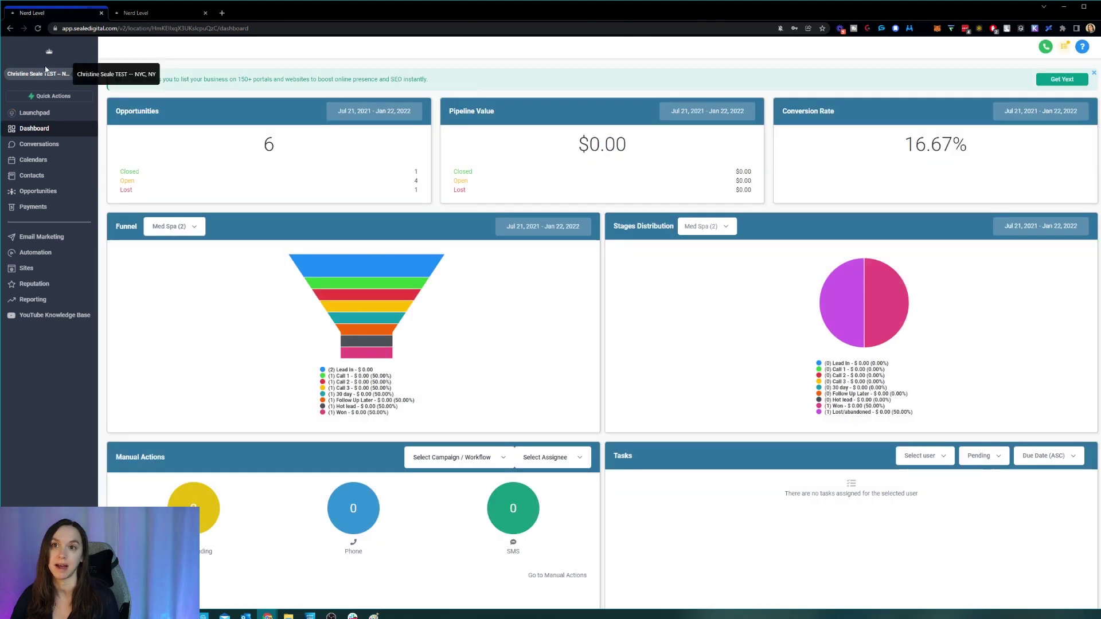
click(47, 146)
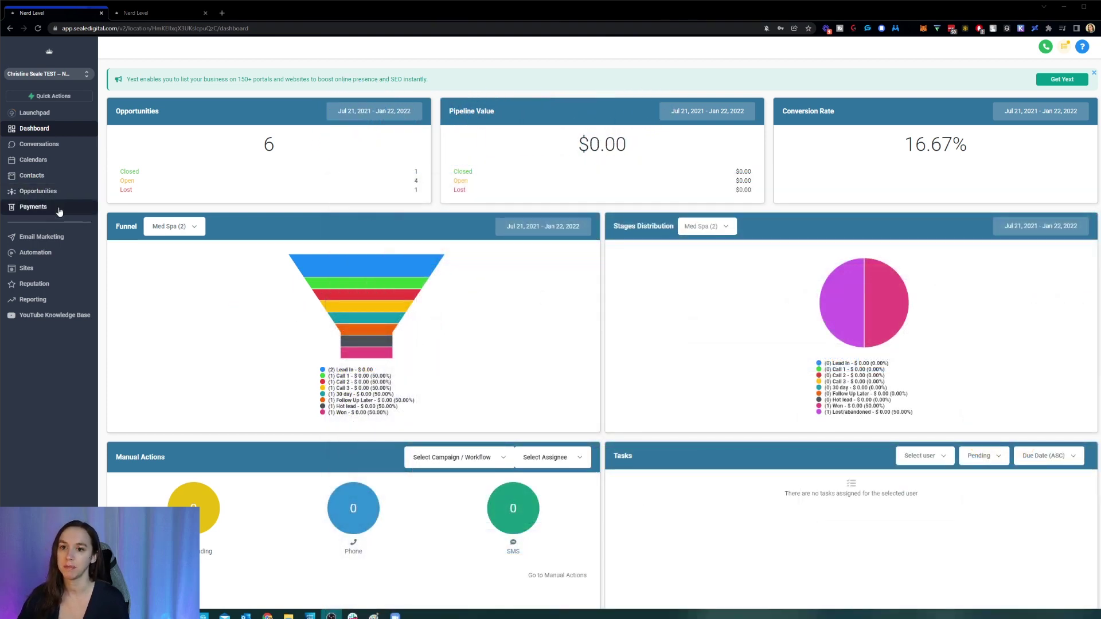
- Open the Payments products list, search it for 'masterclass', then clear the search
click(59, 212)
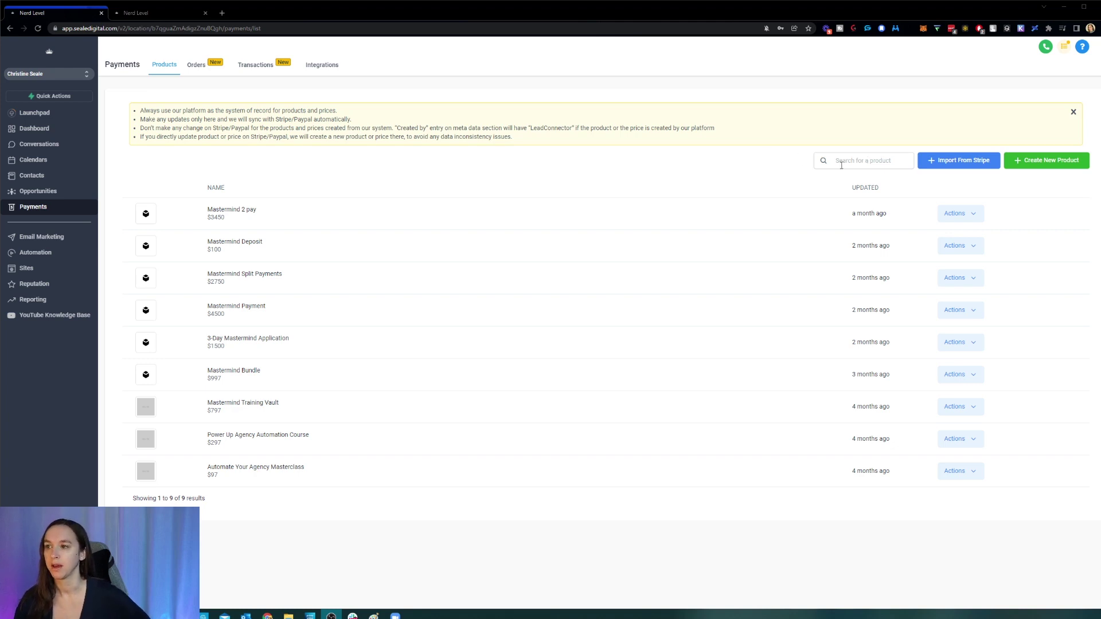
click(868, 155)
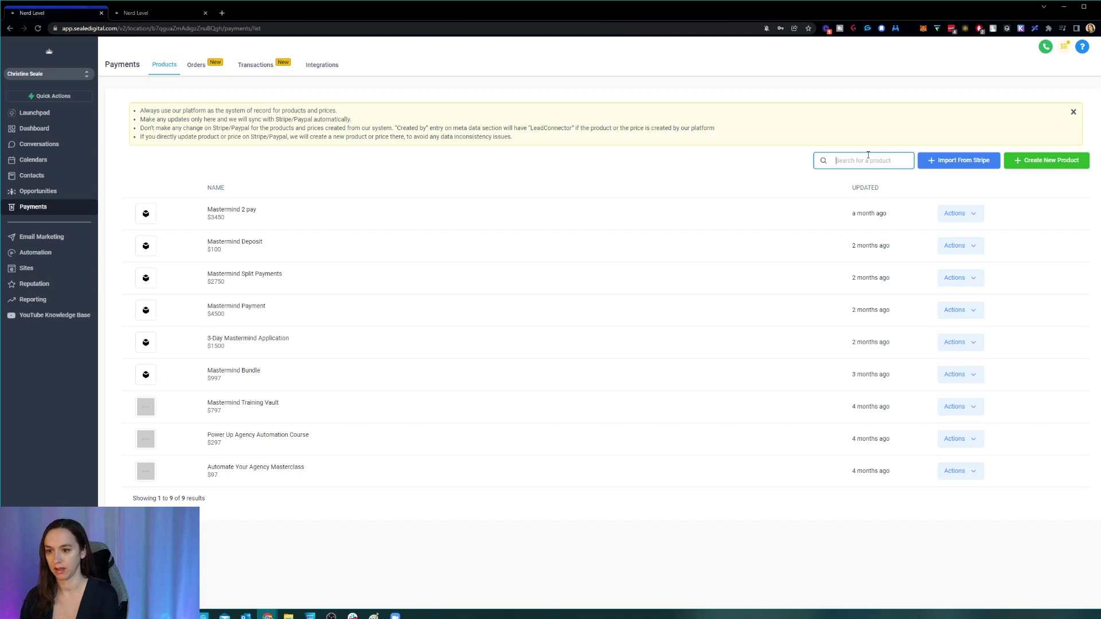
text(mastercl)
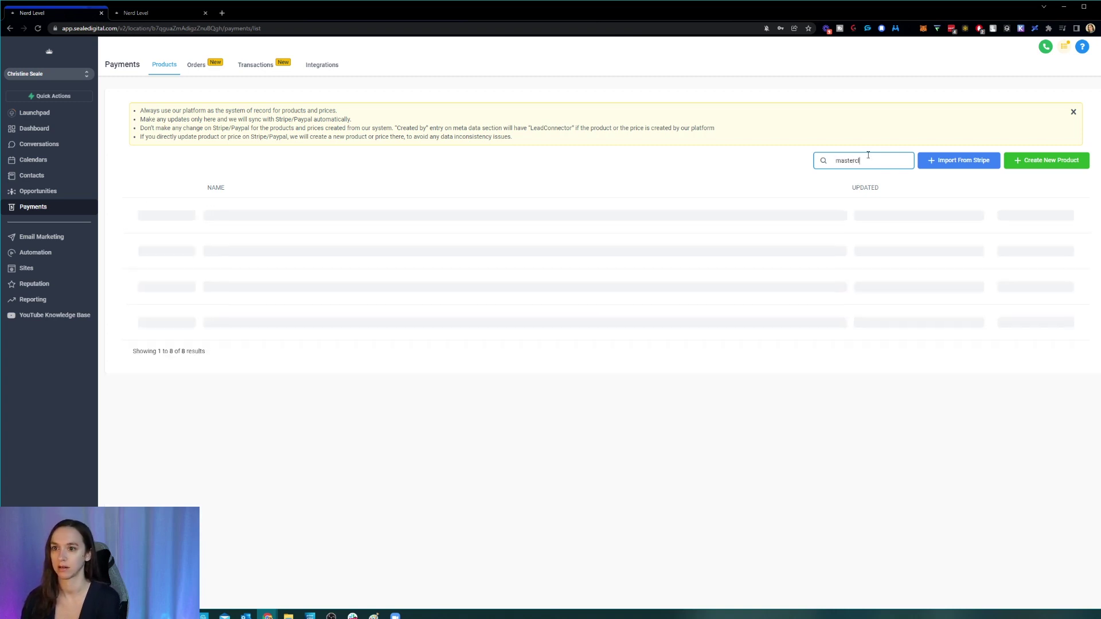
text(ass)
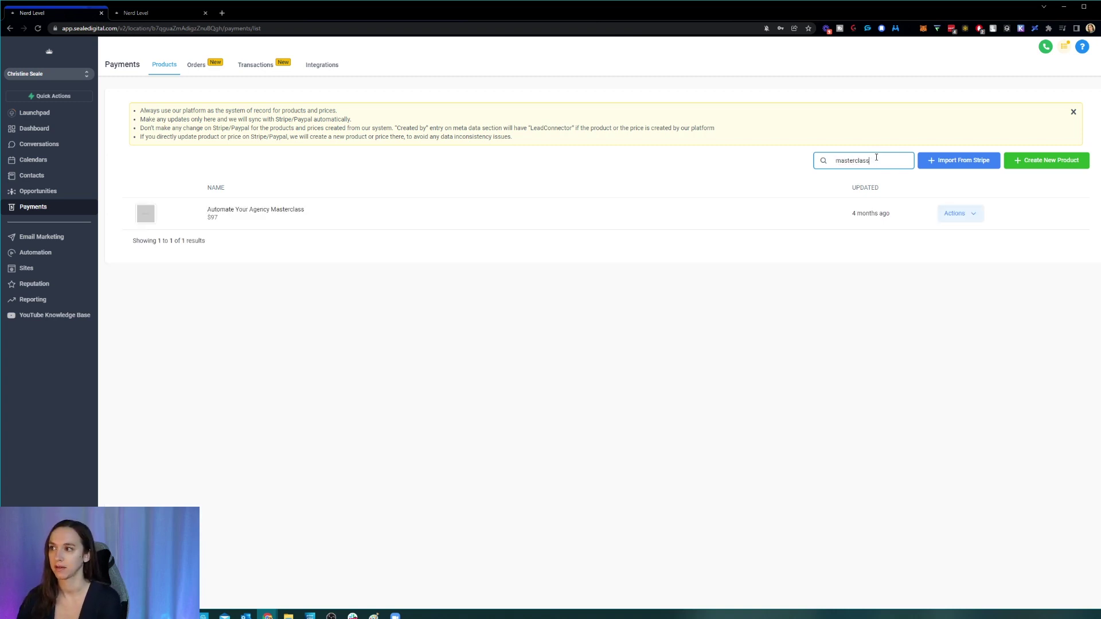
key(BackSpace)
key(BackSpace)
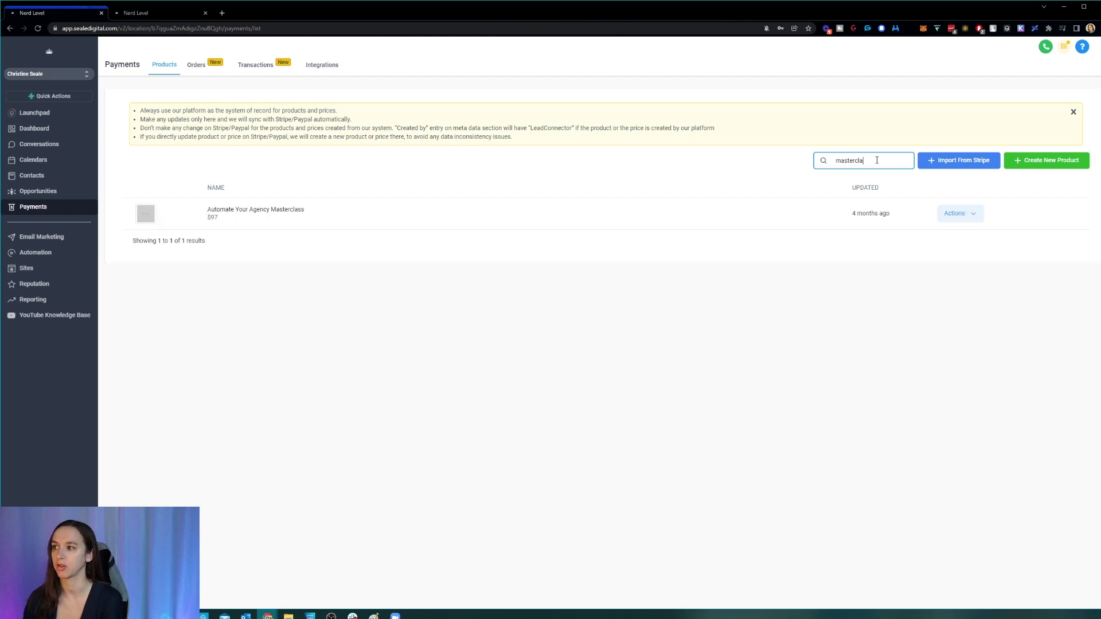
key(BackSpace)
key(BackSpace)
key(BackSpace)
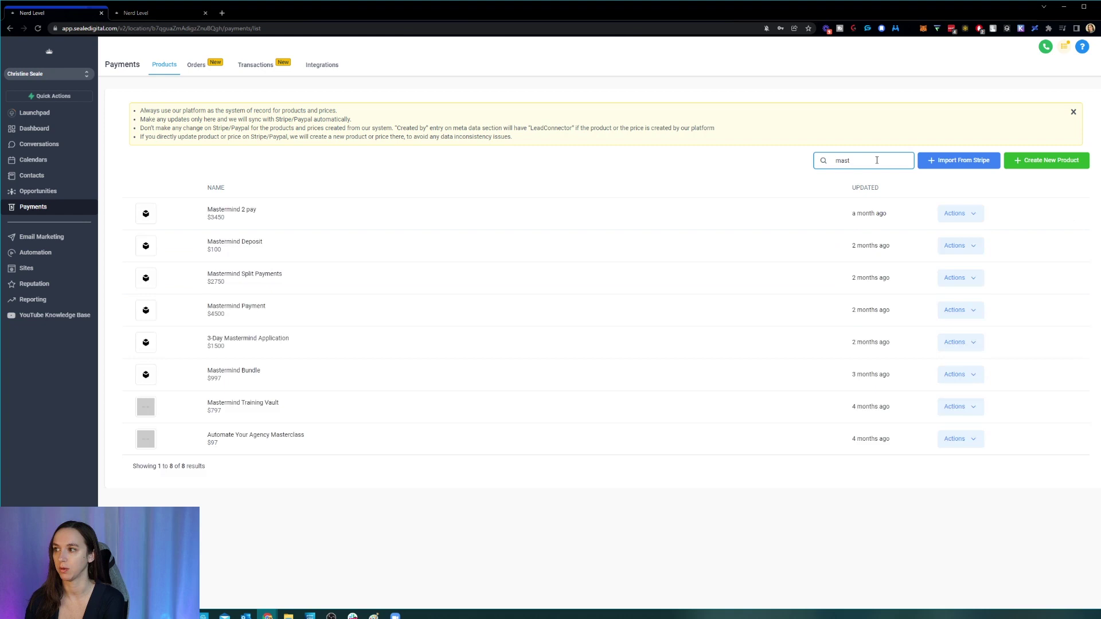
key(BackSpace)
key(BackSpace)
key(BackSpace)
key(BackSpace)
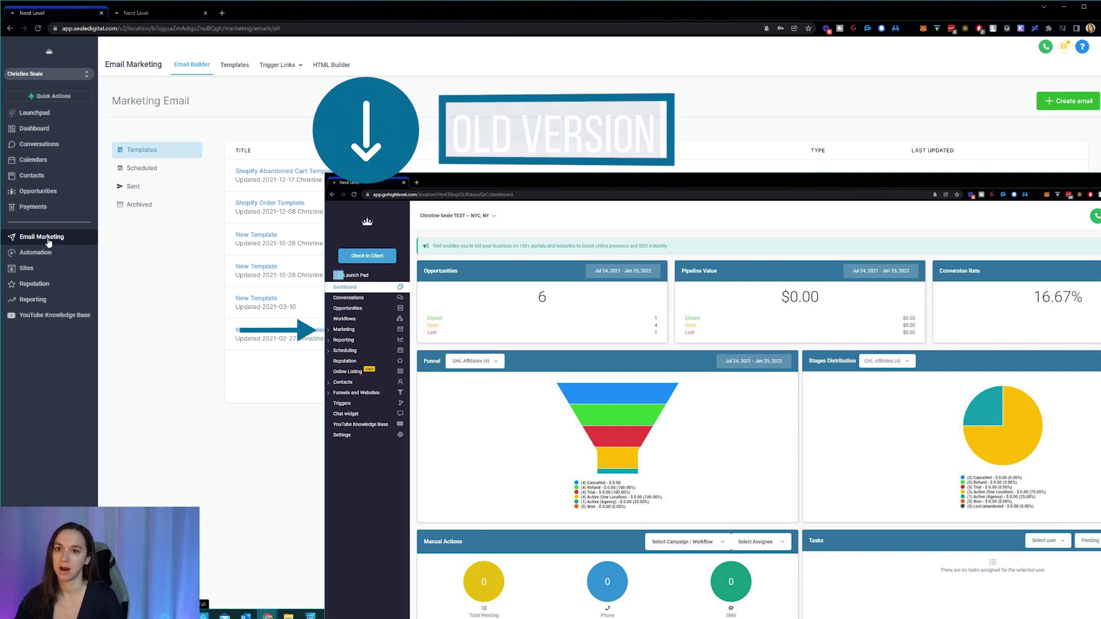
mouse_move(304, 176)
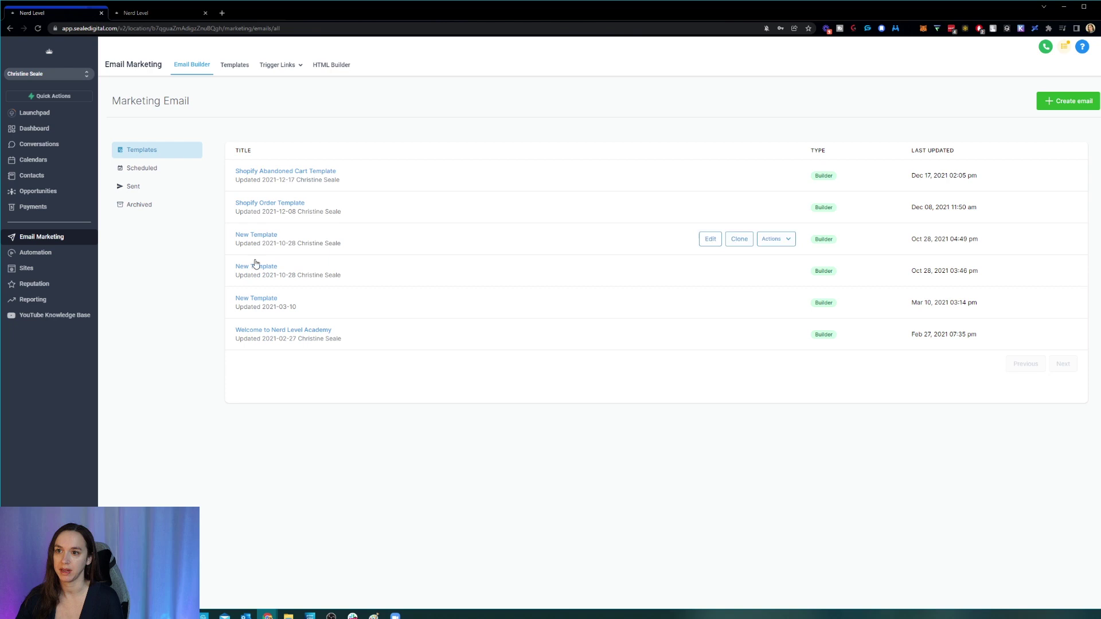
click(280, 173)
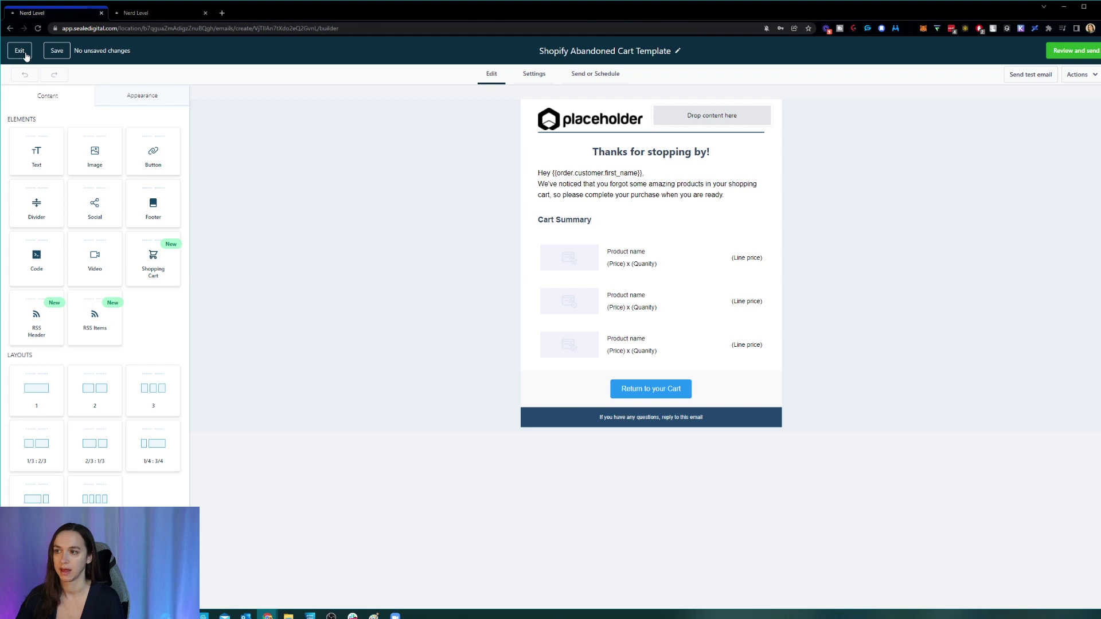
click(19, 51)
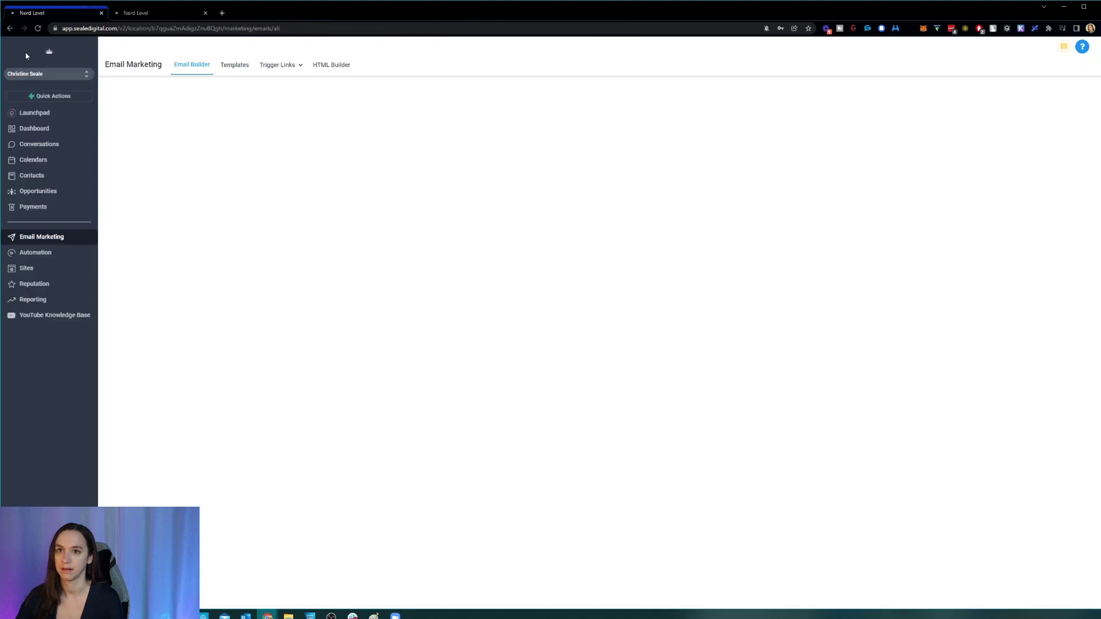
- Open Automation to show the Workflows folders and the Black Friday & Cyber Monday workflow
click(39, 258)
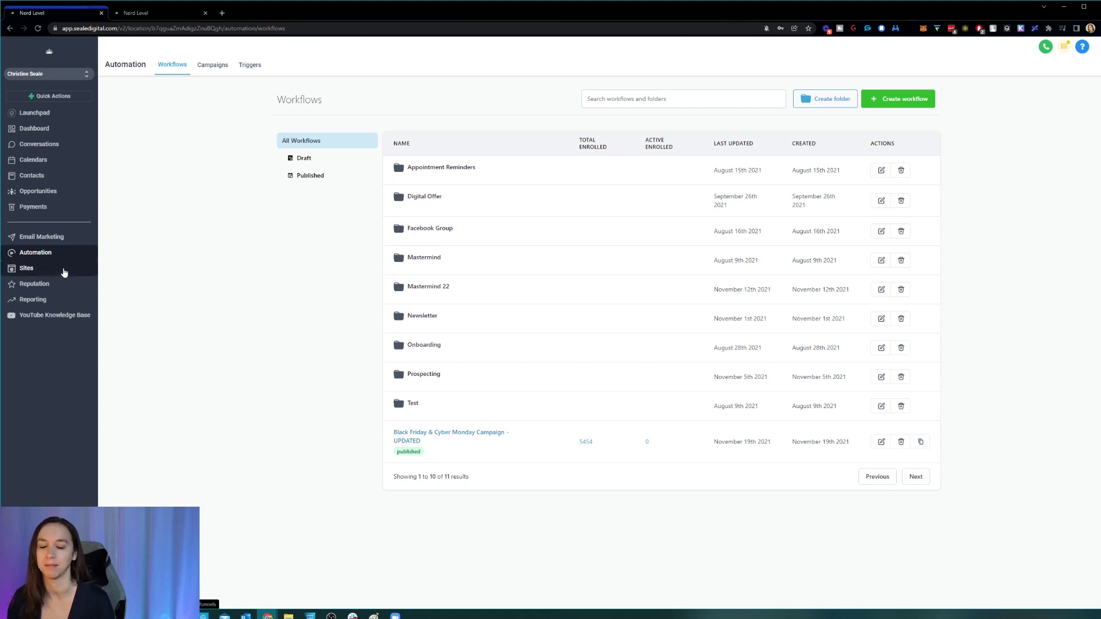
- Open Sites to show the Funnels list, including Mastermind 2022 Funnel
click(64, 272)
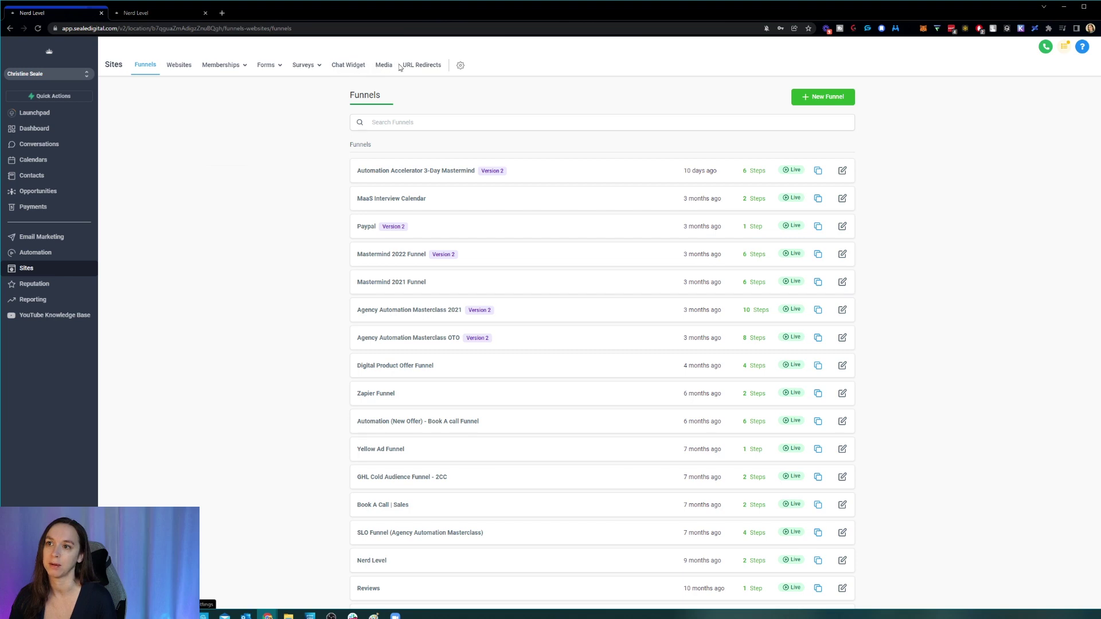
mouse_move(227, 64)
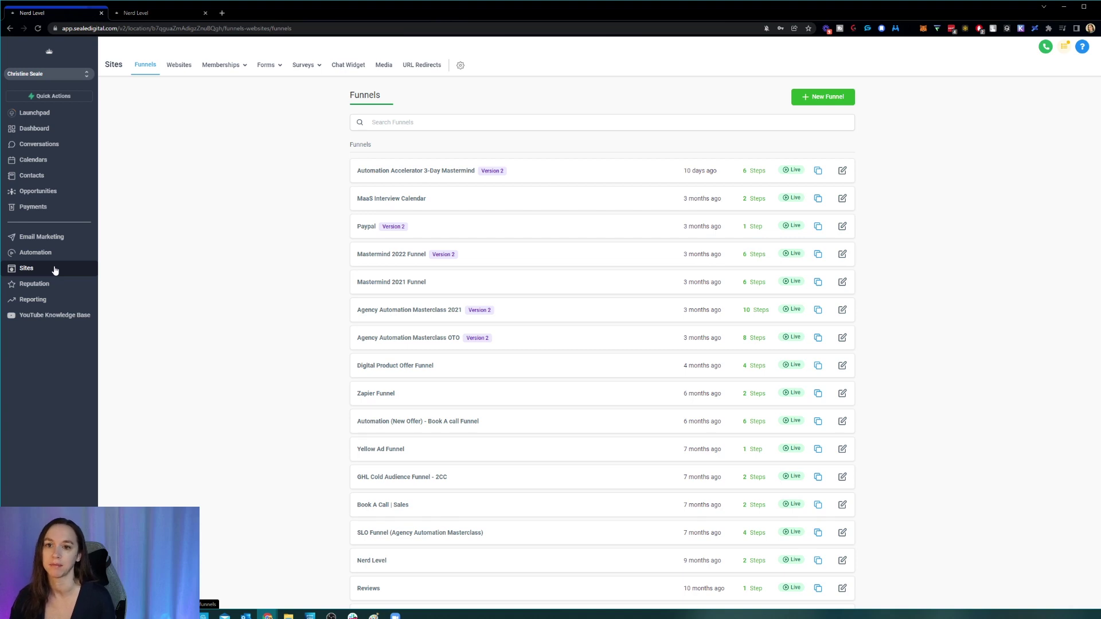
- Open Reputation, check Reporting call stats, then go back to the Reputation overview
click(54, 292)
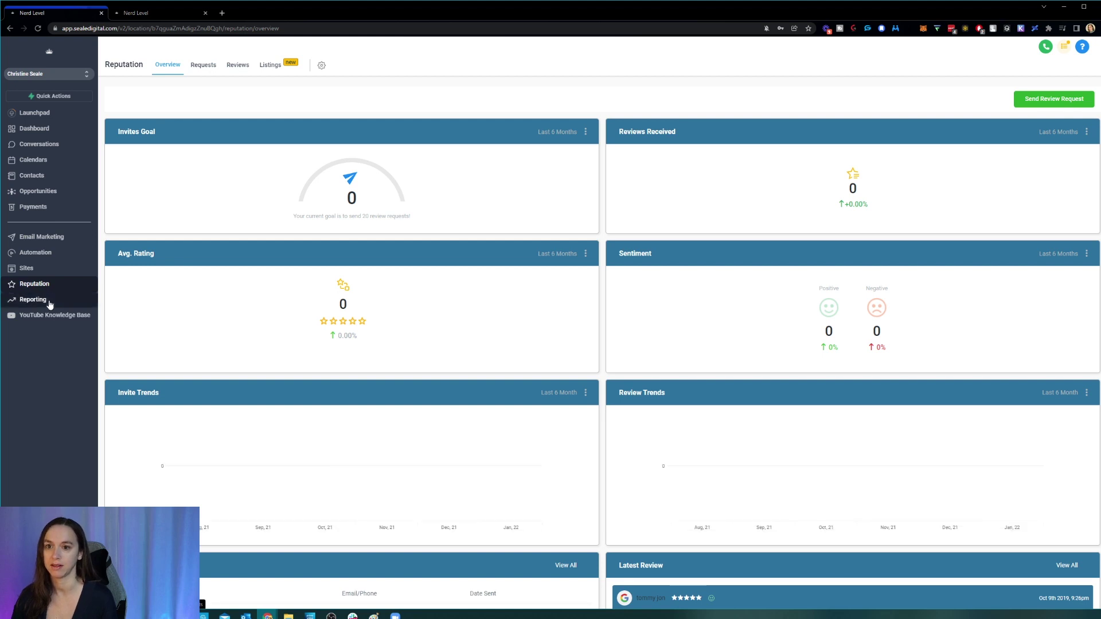
click(32, 299)
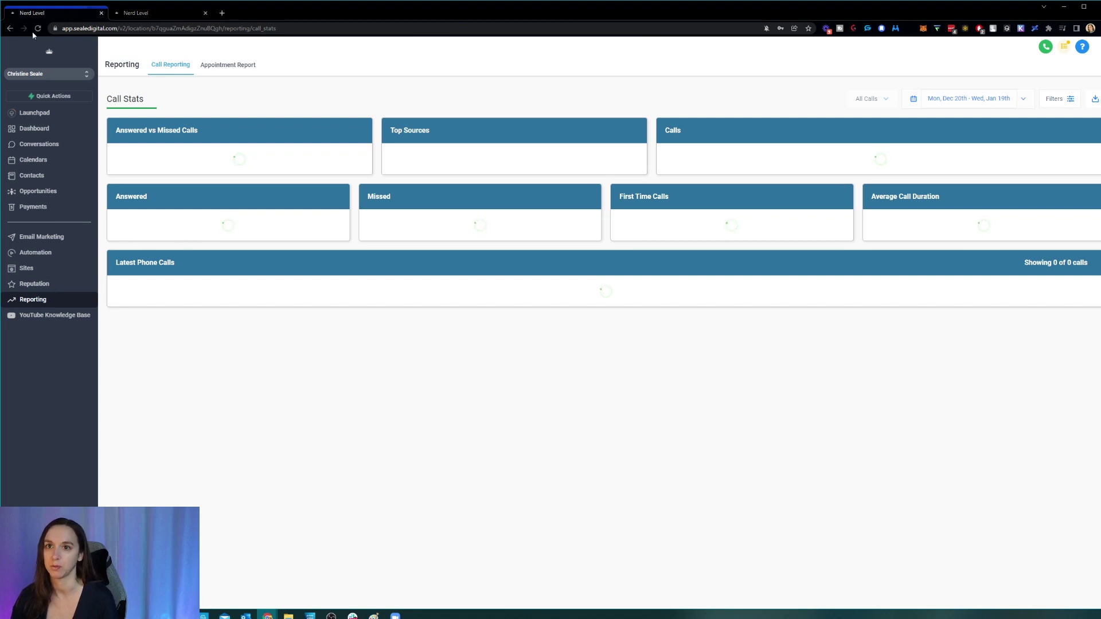
key(alt+Left)
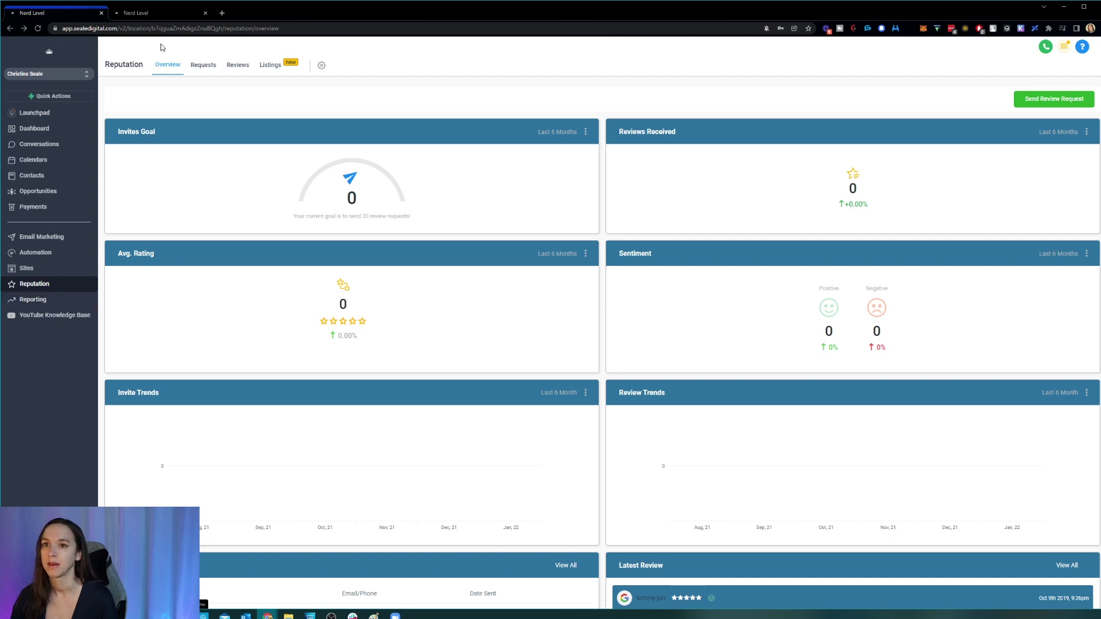
- Switch to the TEST sub-account from the switcher and open its Business Info settings
click(57, 75)
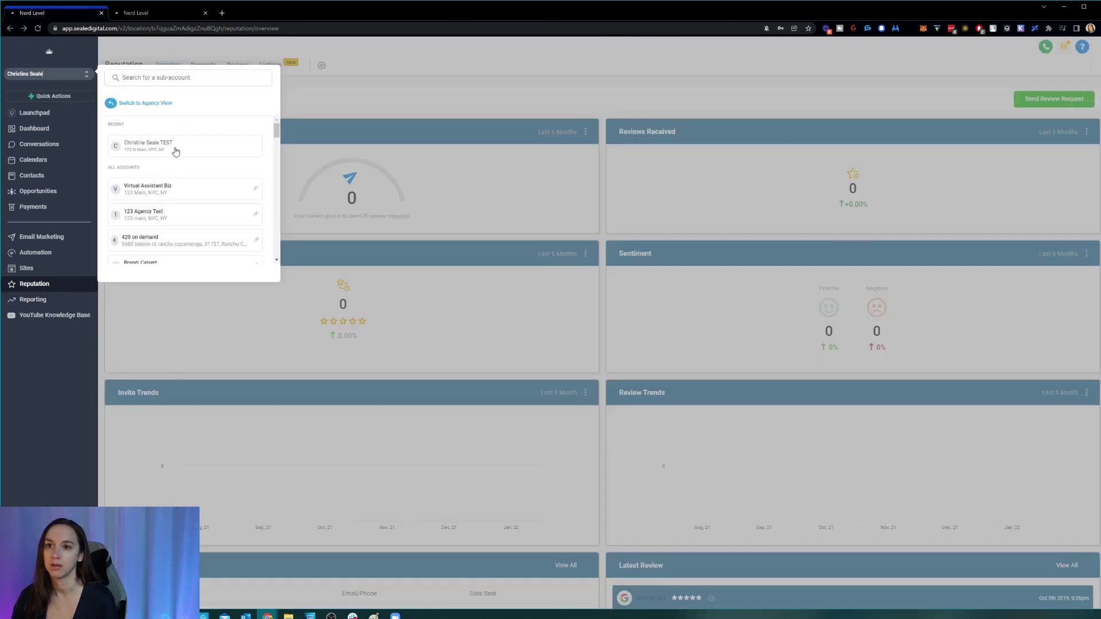
click(175, 145)
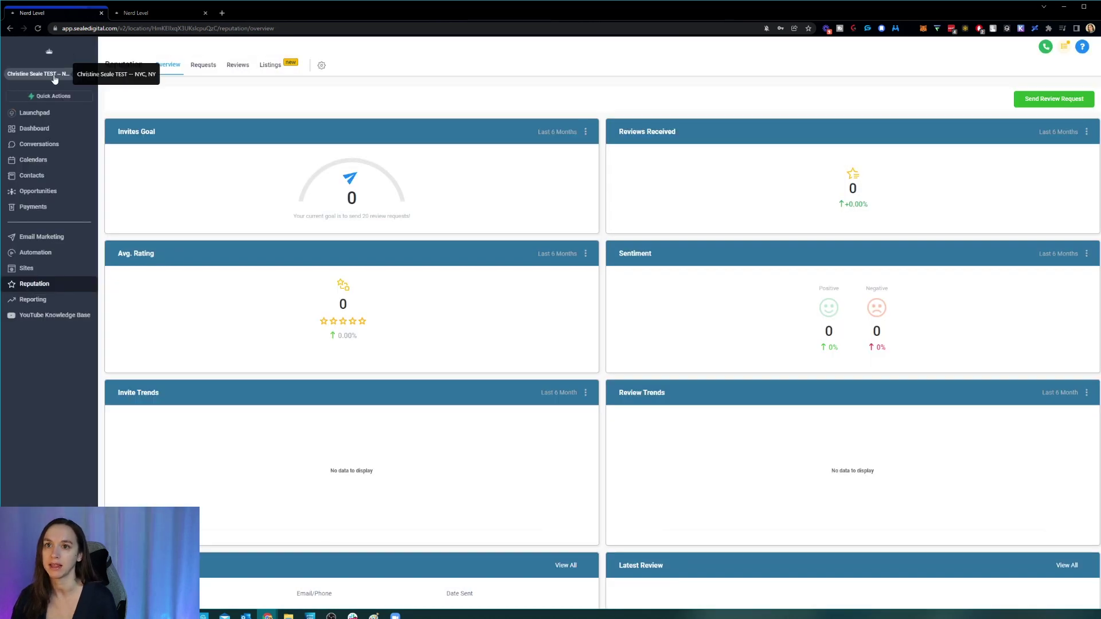
click(57, 74)
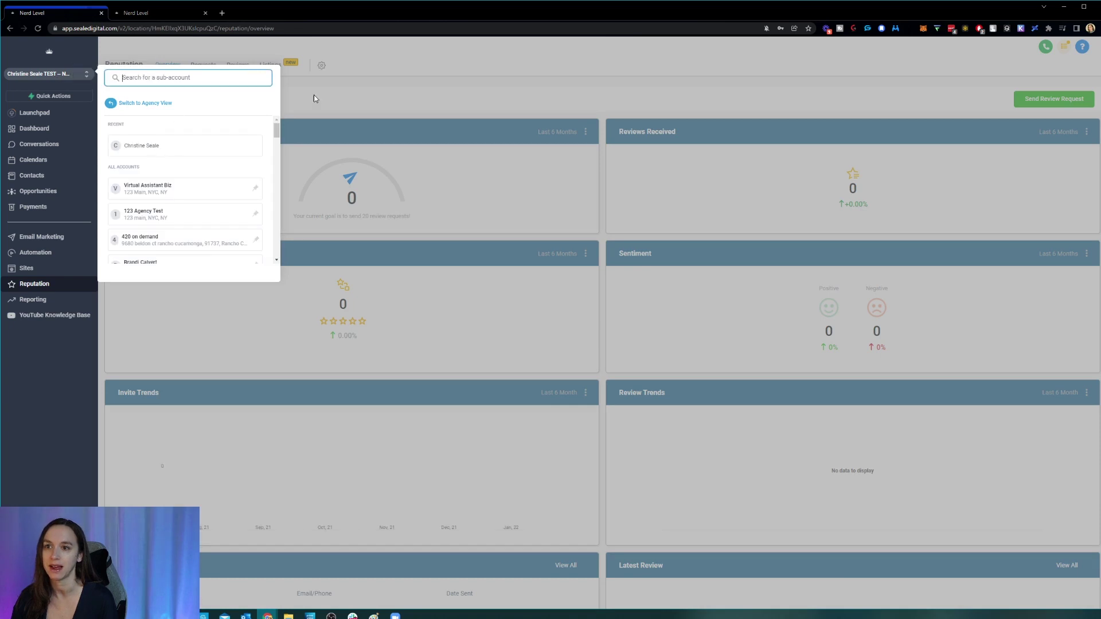
click(388, 94)
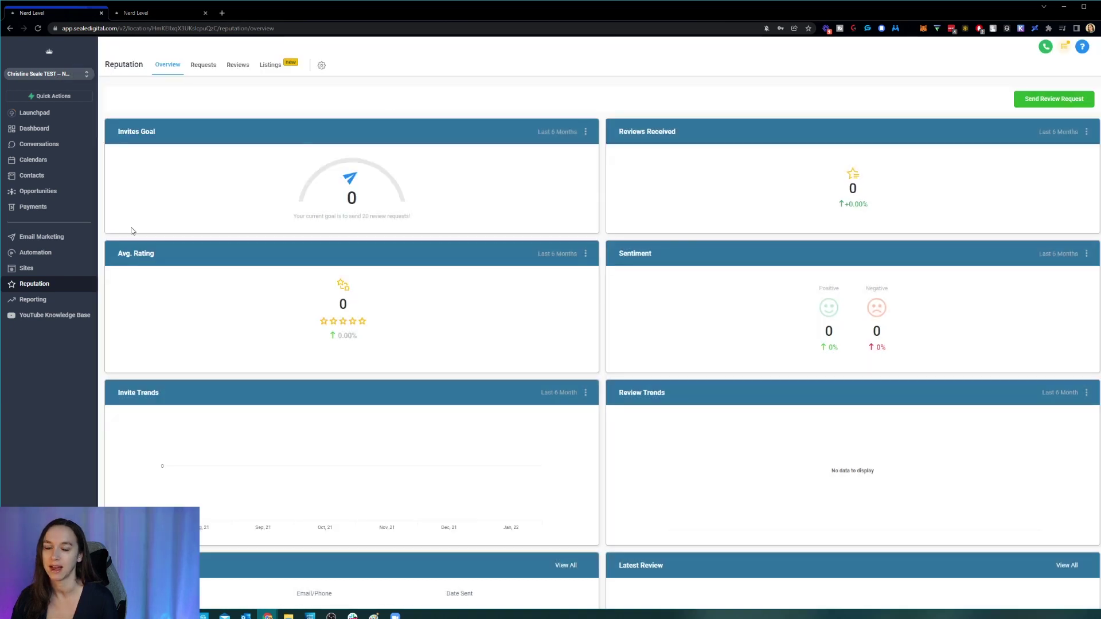
click(33, 299)
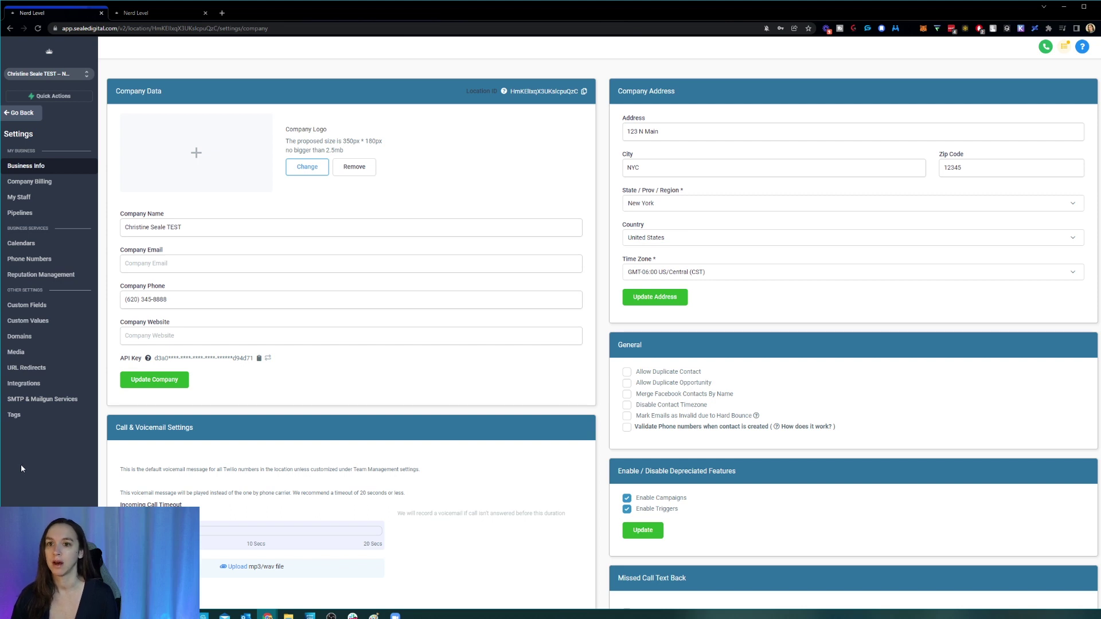
- Open Company Billing to view the $11.00 credit balance and billing history
click(49, 183)
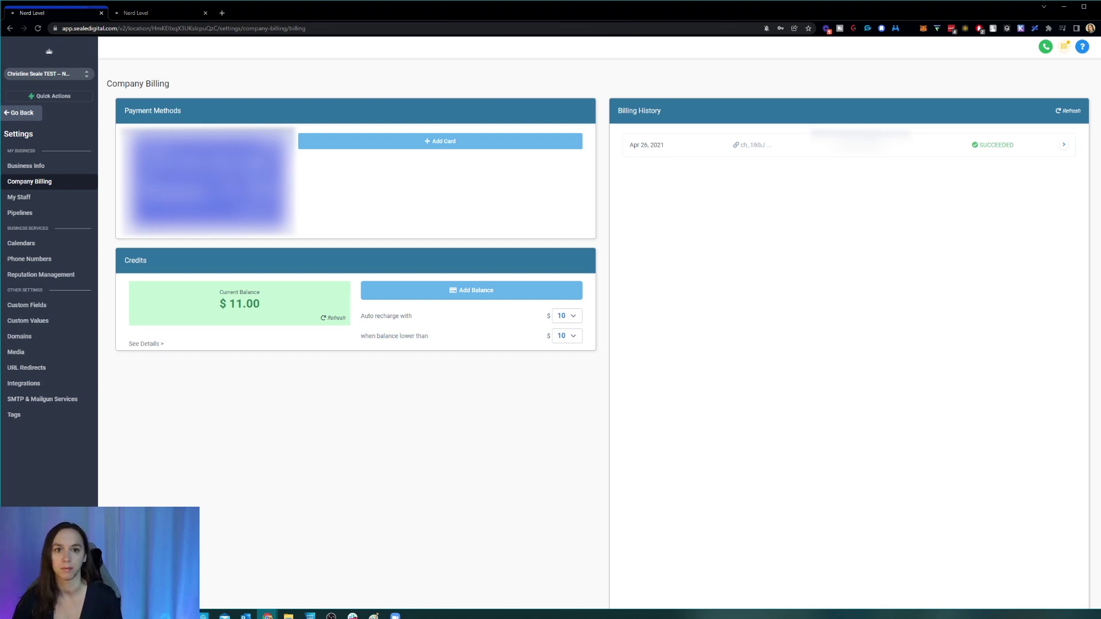
- Return to the Reporting Call Stats page and open the Quick Actions list
click(22, 112)
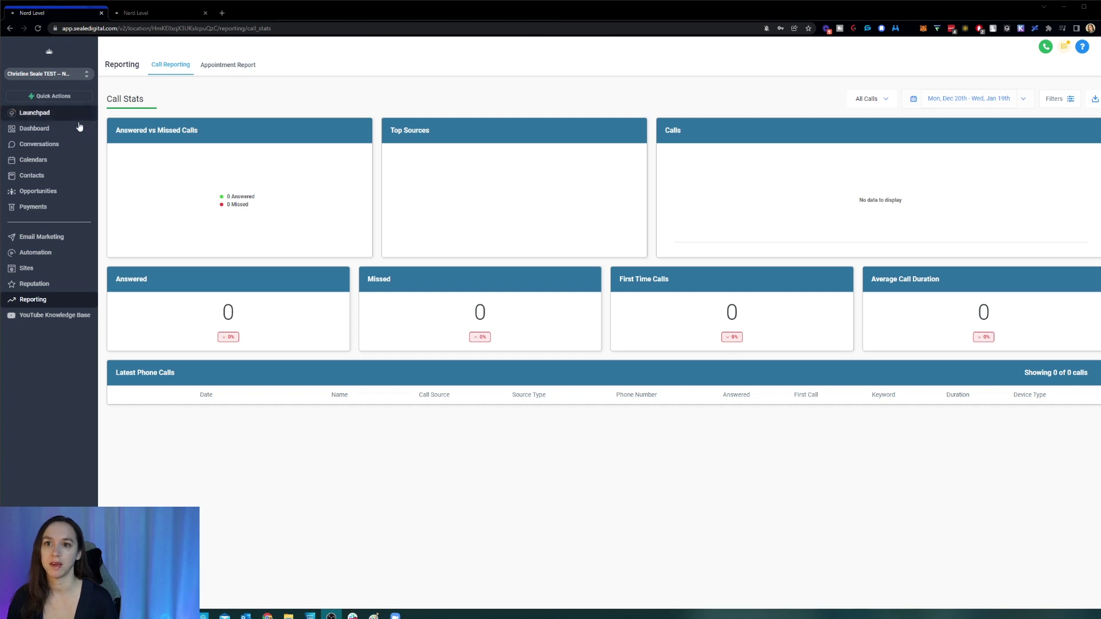
click(60, 97)
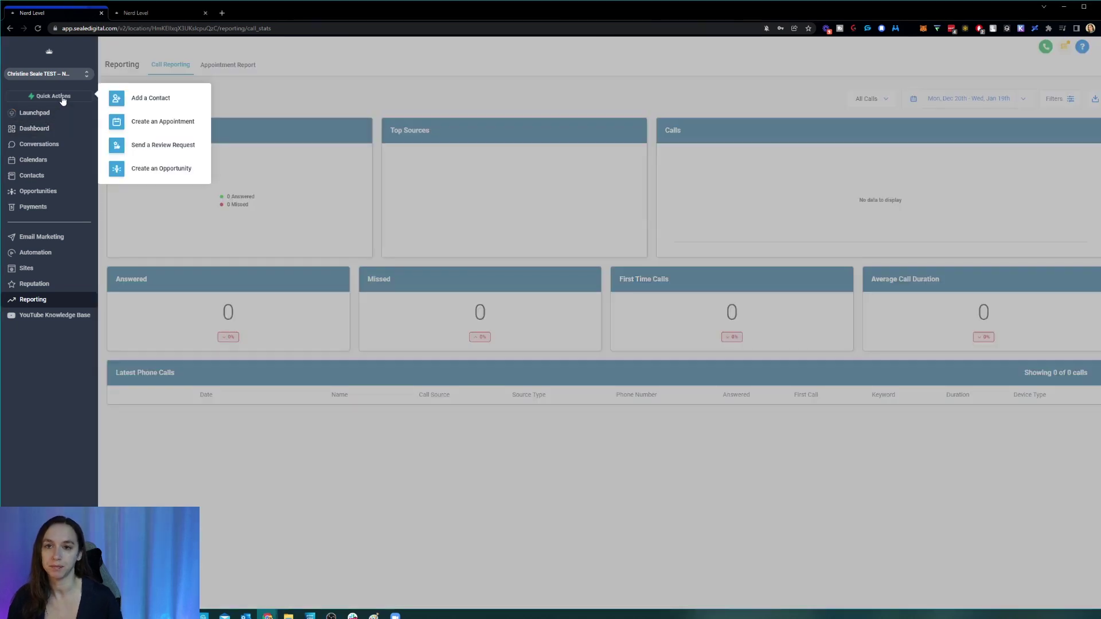
click(46, 98)
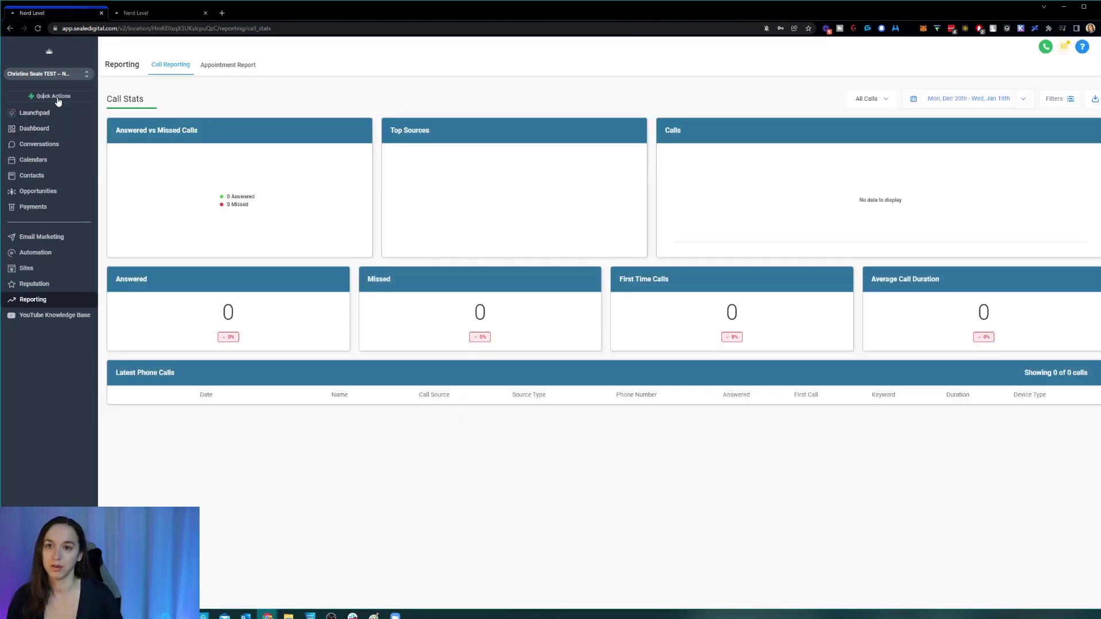
click(58, 101)
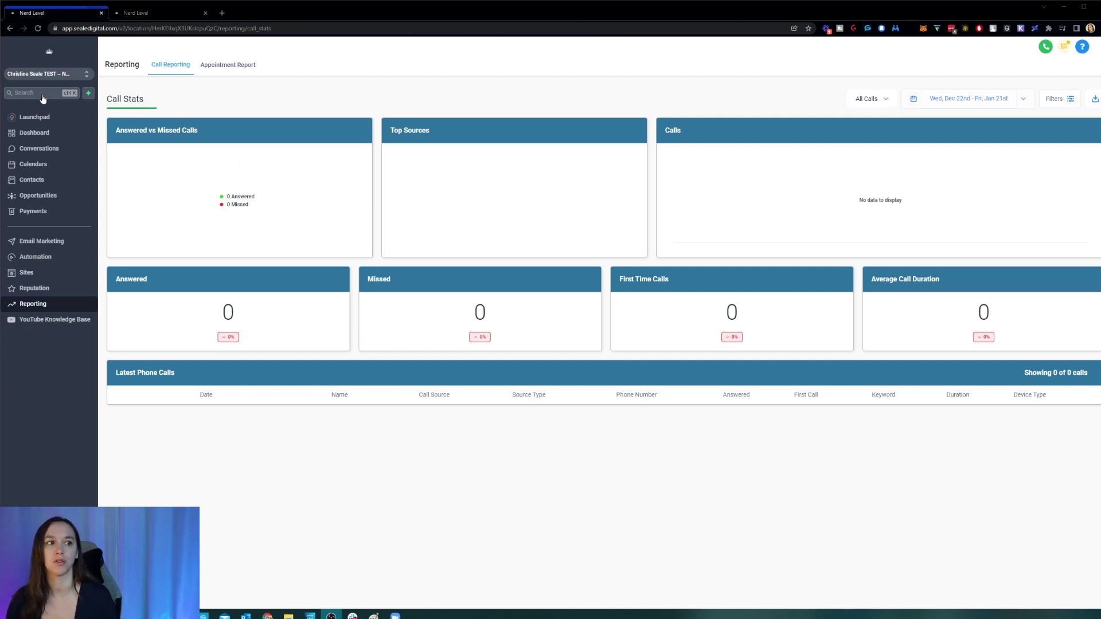
- Search 'testy' filtered by Opportunities, Payments and All Categories, then search a person's name
click(43, 99)
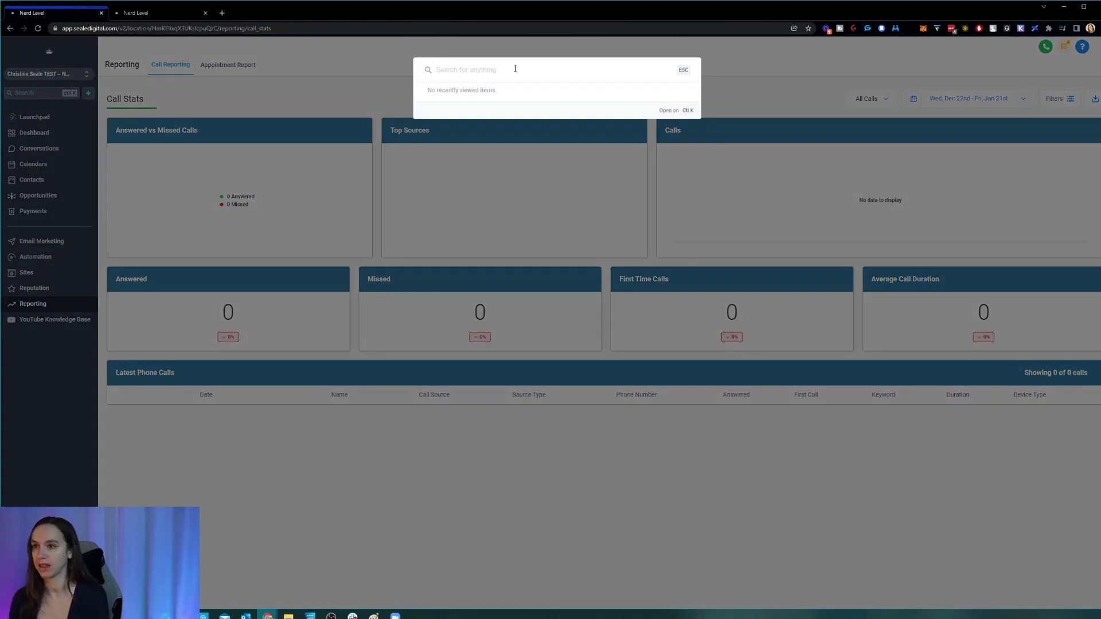
text(testy)
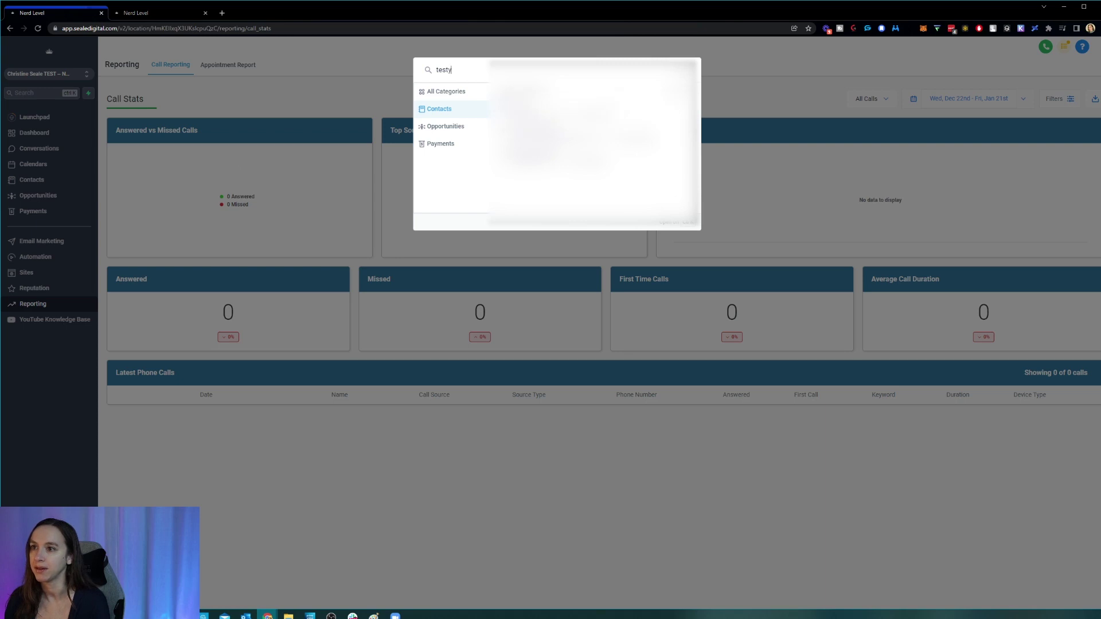
click(446, 129)
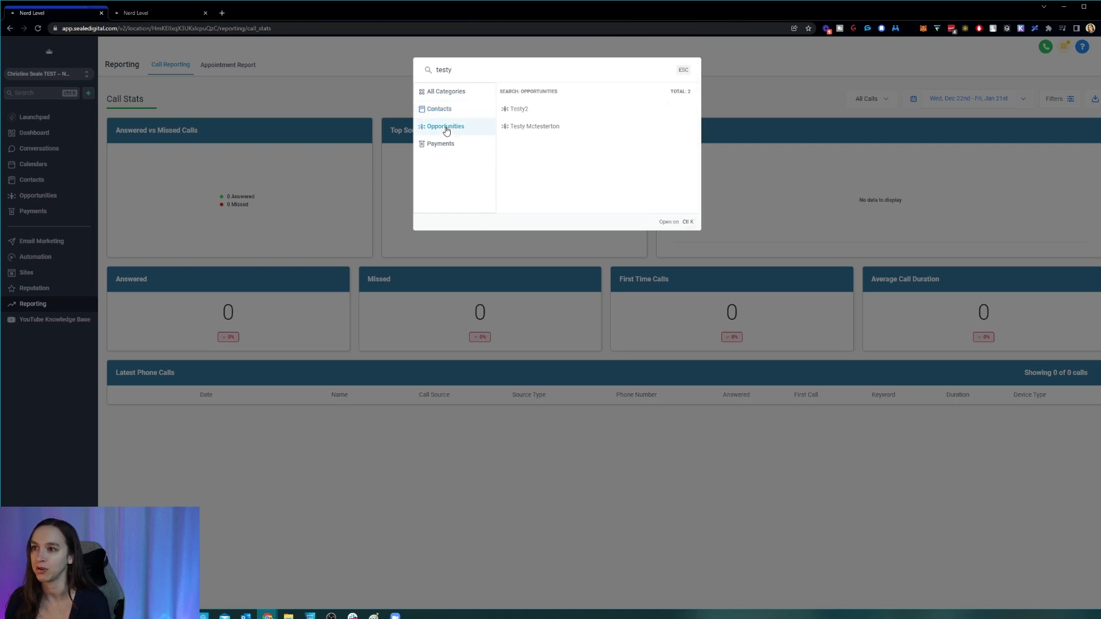
click(453, 145)
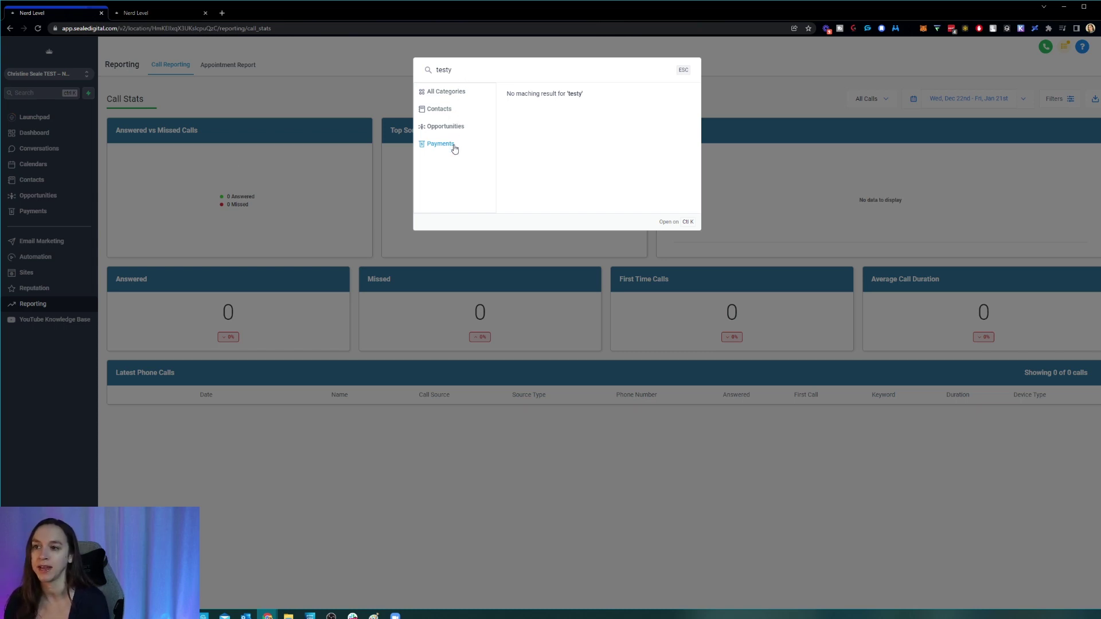
click(455, 129)
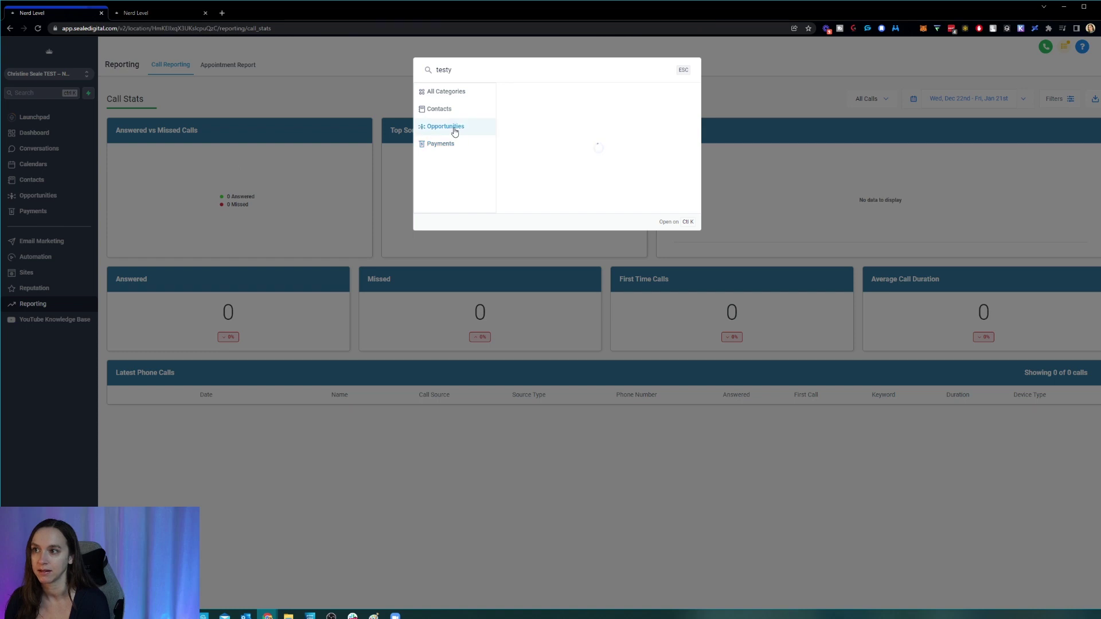
click(442, 144)
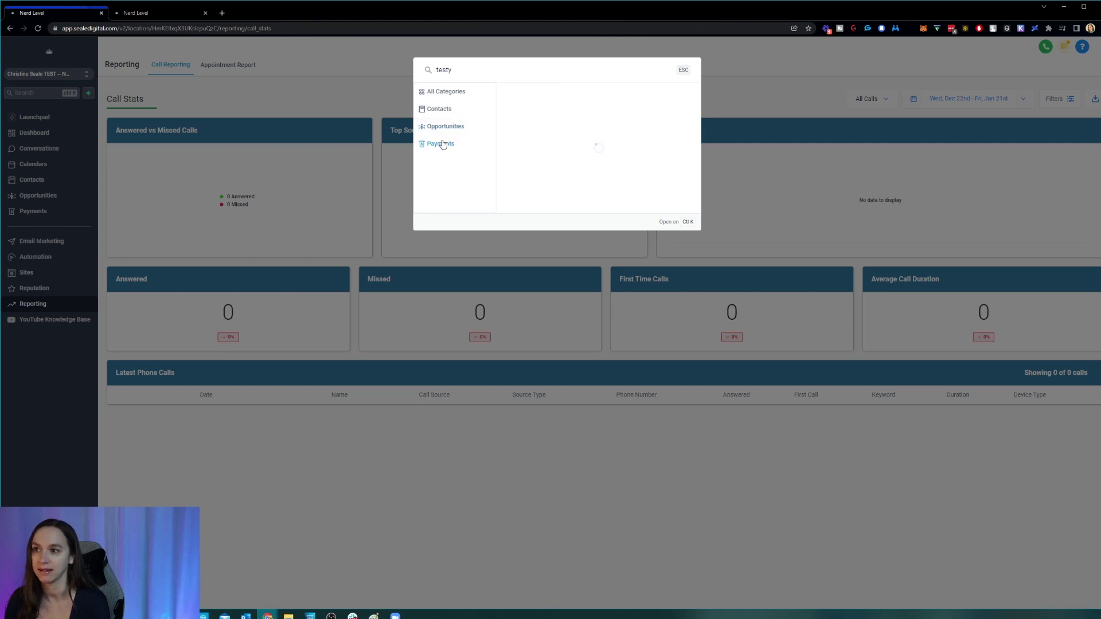
click(443, 92)
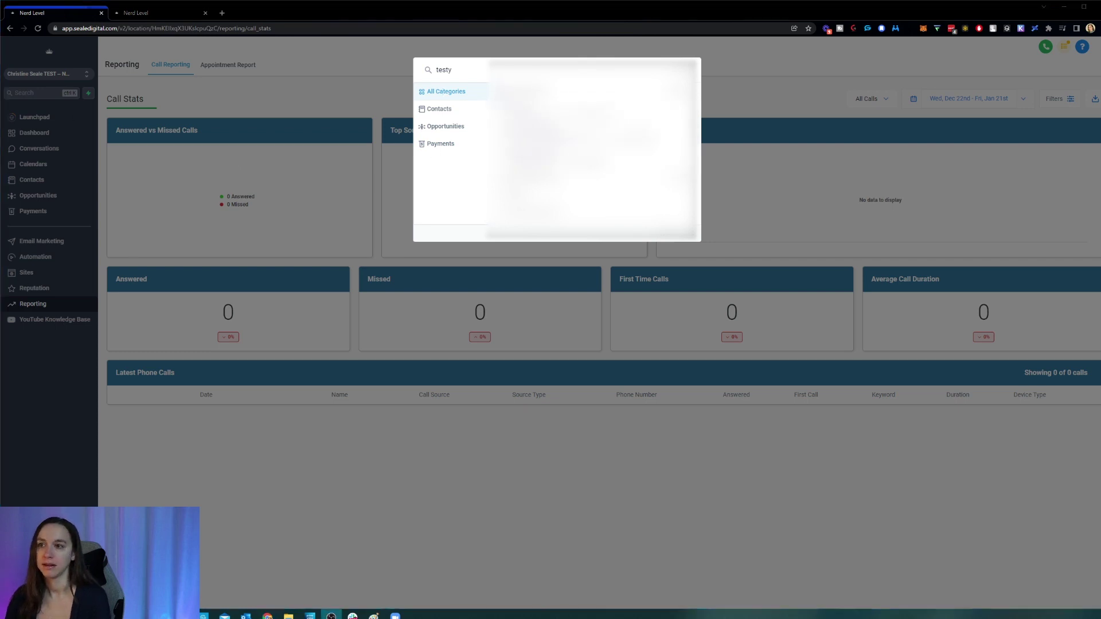
key(alt+Tab)
text(shau)
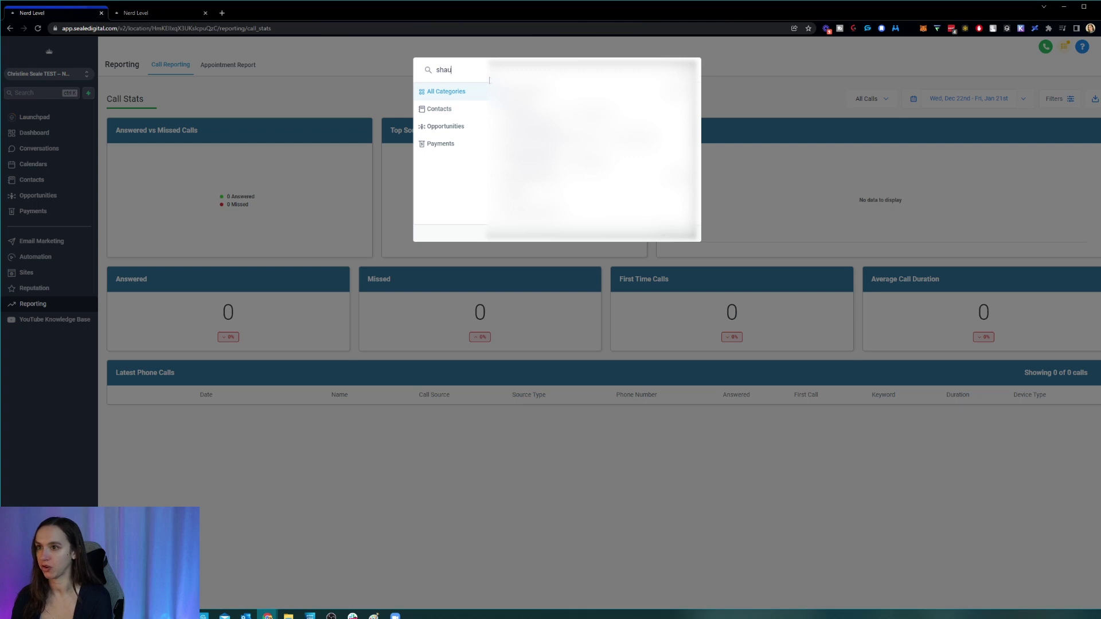
text(n)
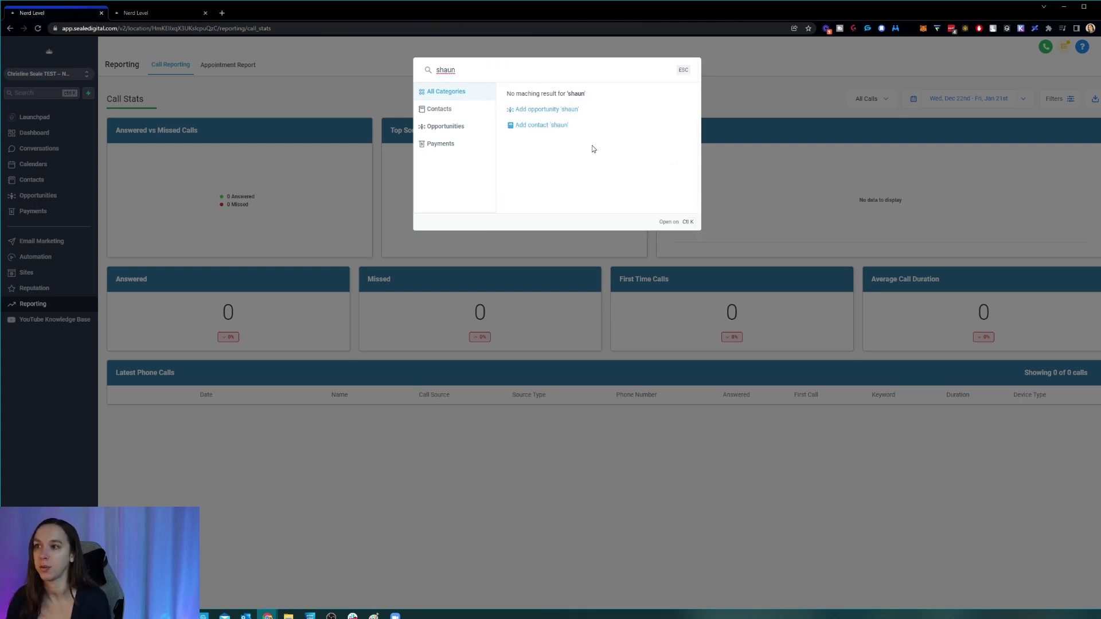
- Start a new contact, then a new opportunity, from the unmatched name, closing both unsaved
click(542, 124)
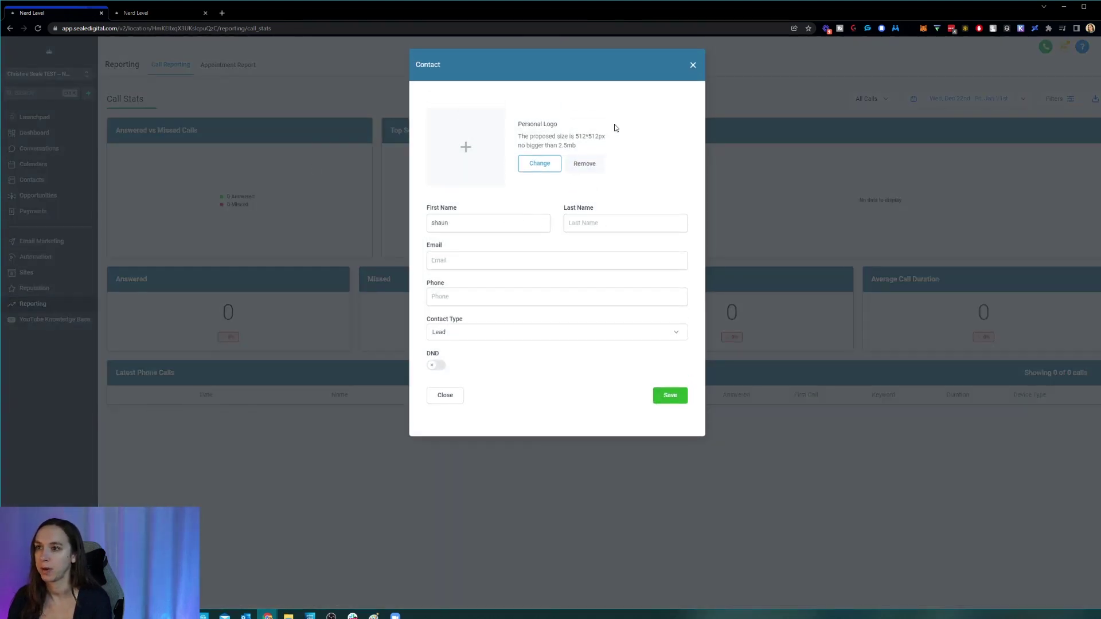
click(692, 67)
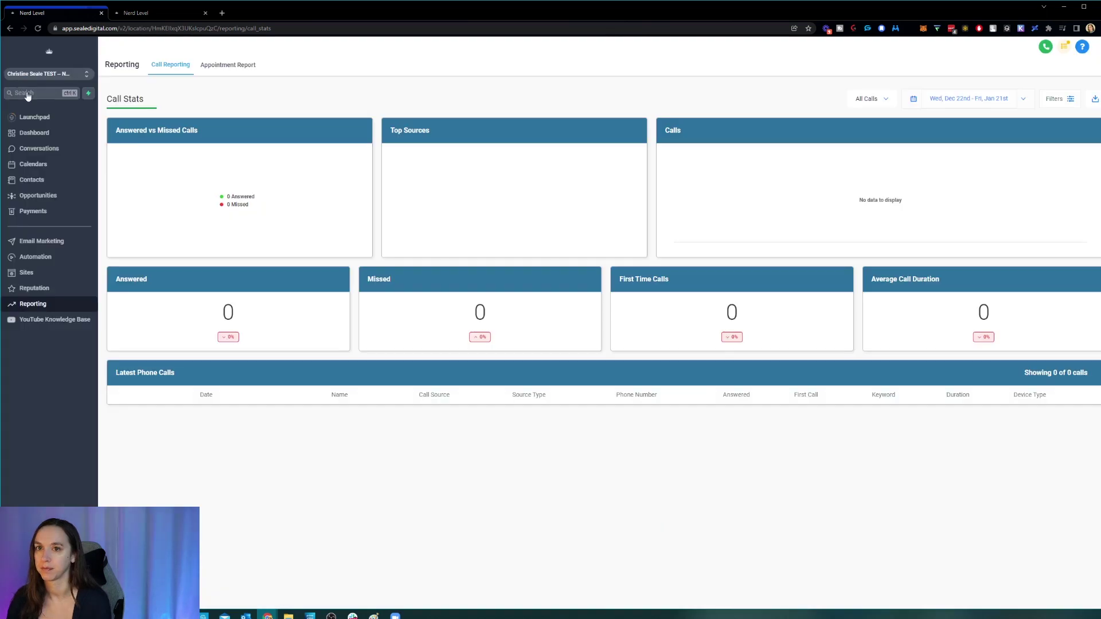
click(26, 94)
text(shau)
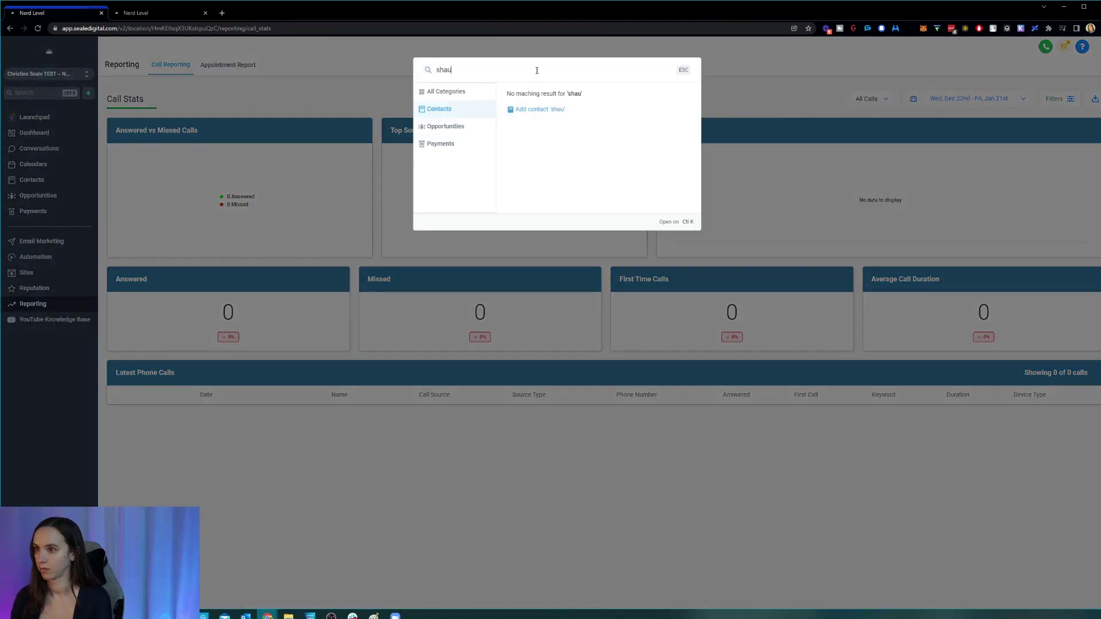
text(n)
click(452, 127)
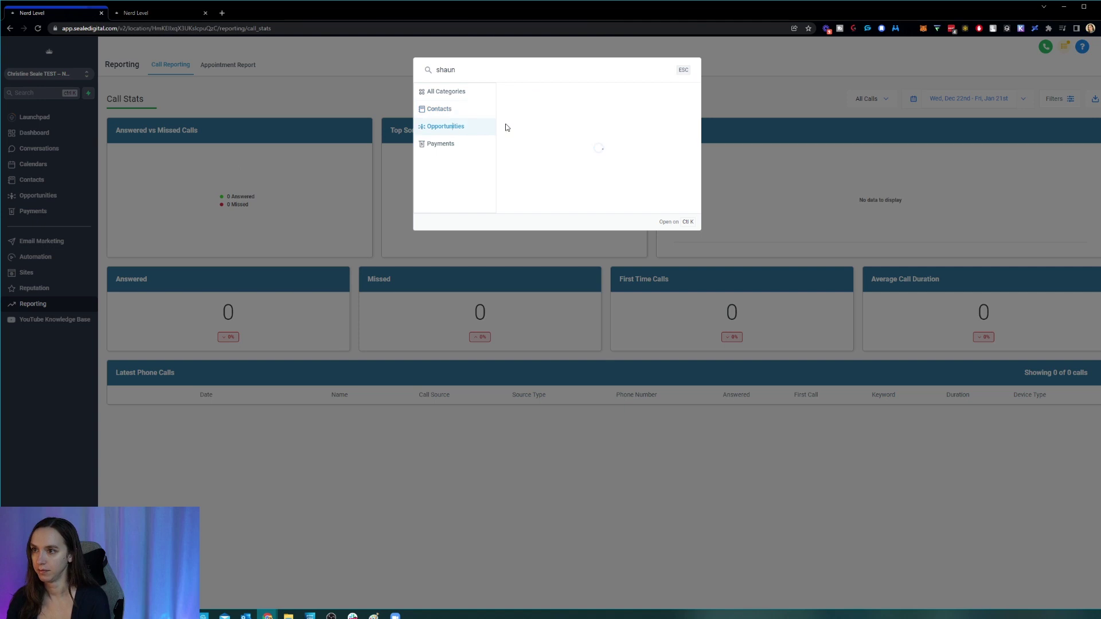
click(555, 110)
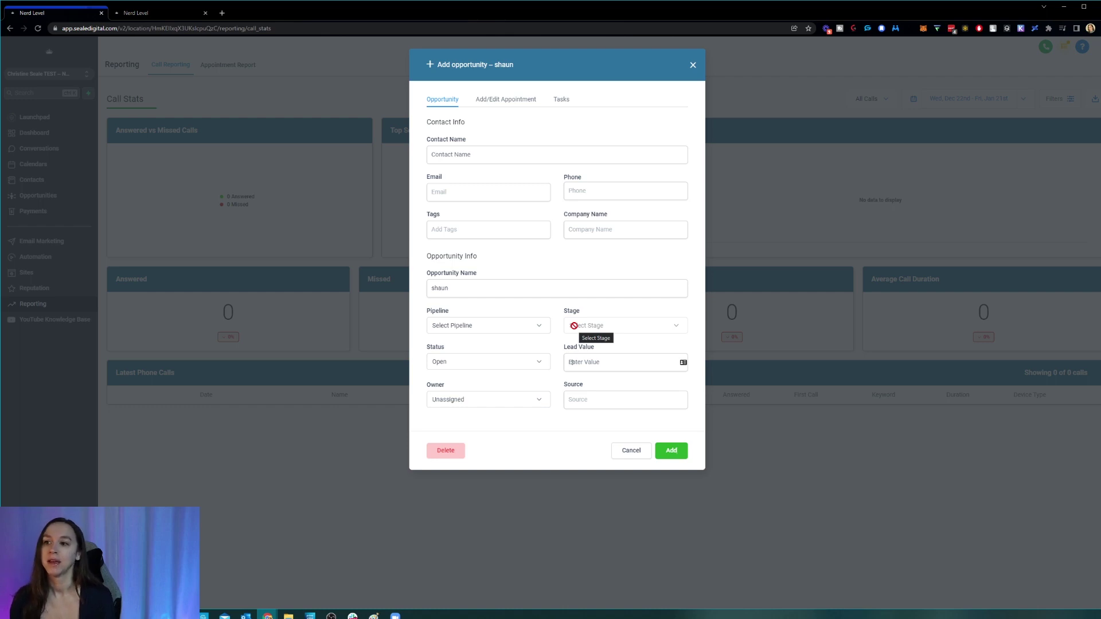
click(693, 65)
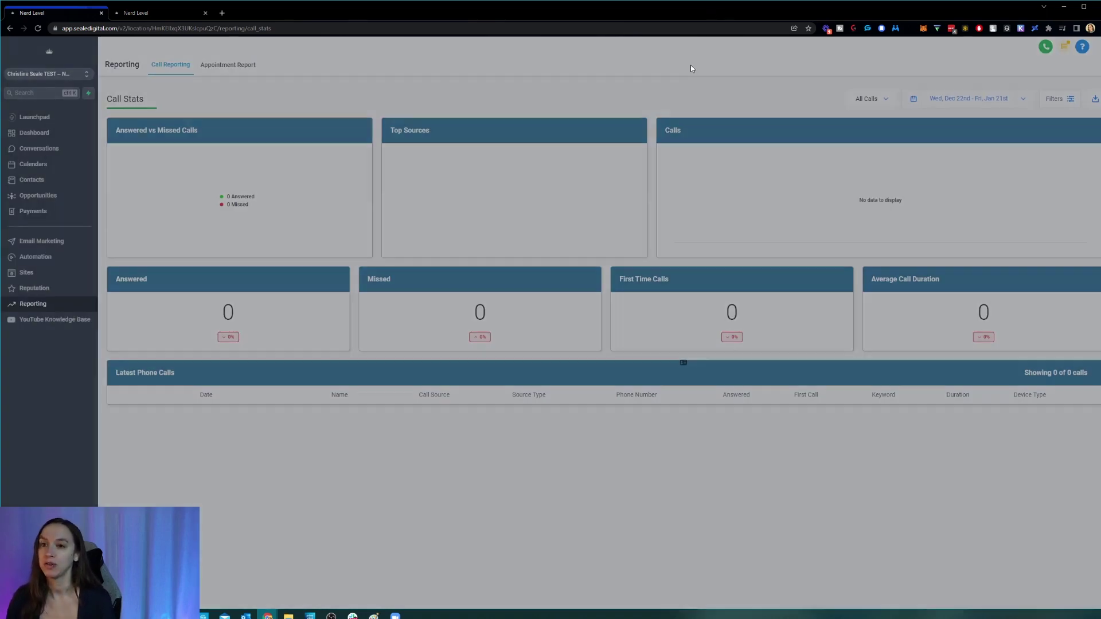
- Switch to the agency Settings tab and show the Launchpad settings
click(155, 12)
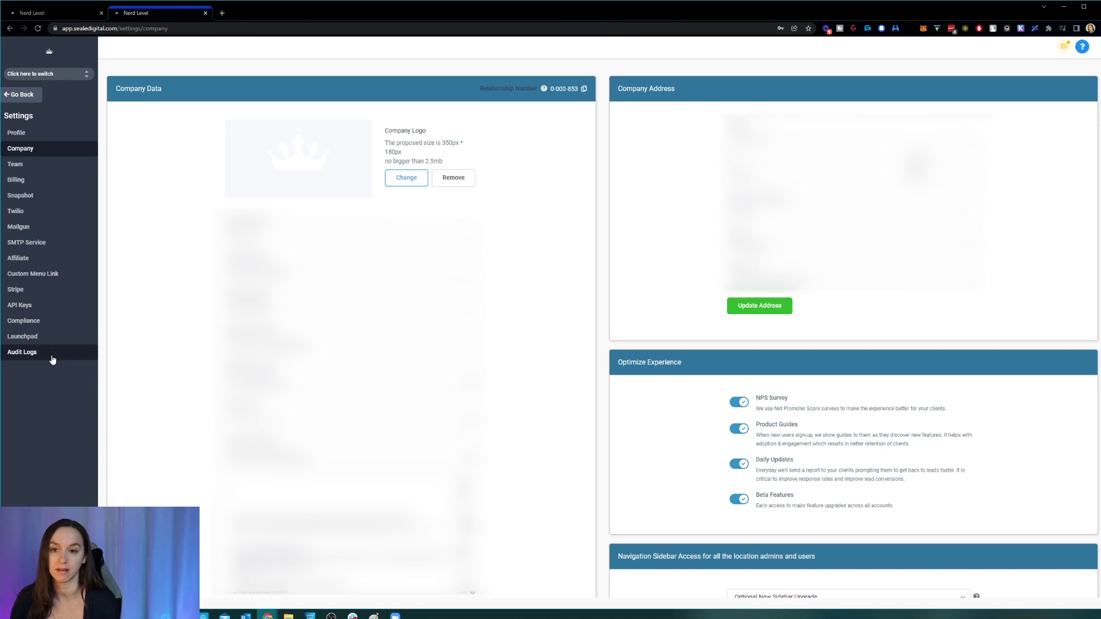
click(57, 336)
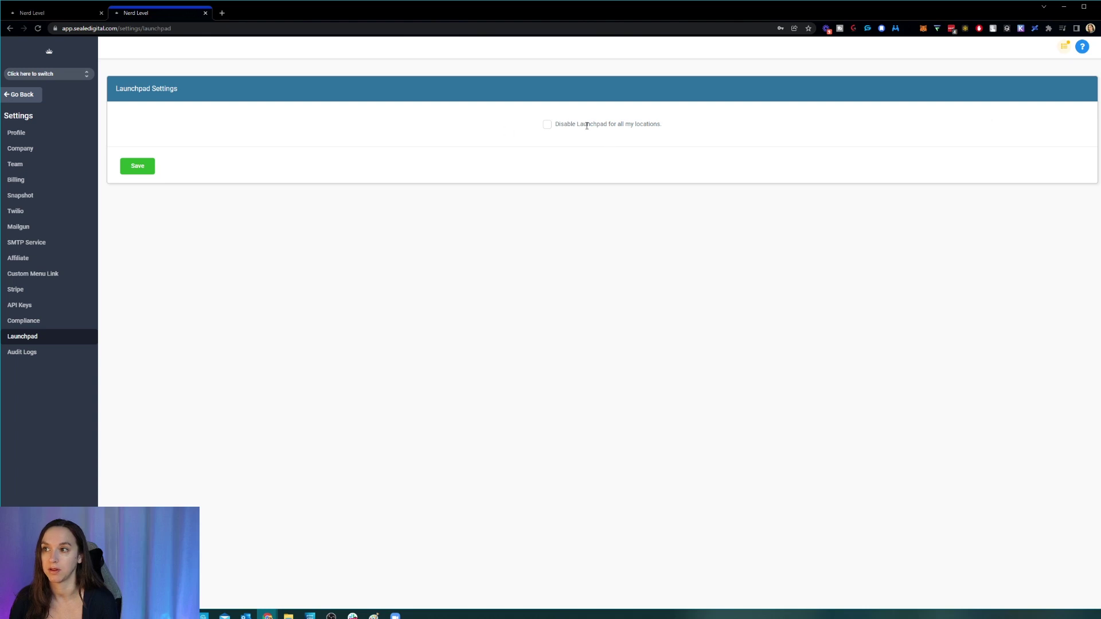
- Show the agency Audit Logs for the last 60 days, which contain no data
click(27, 354)
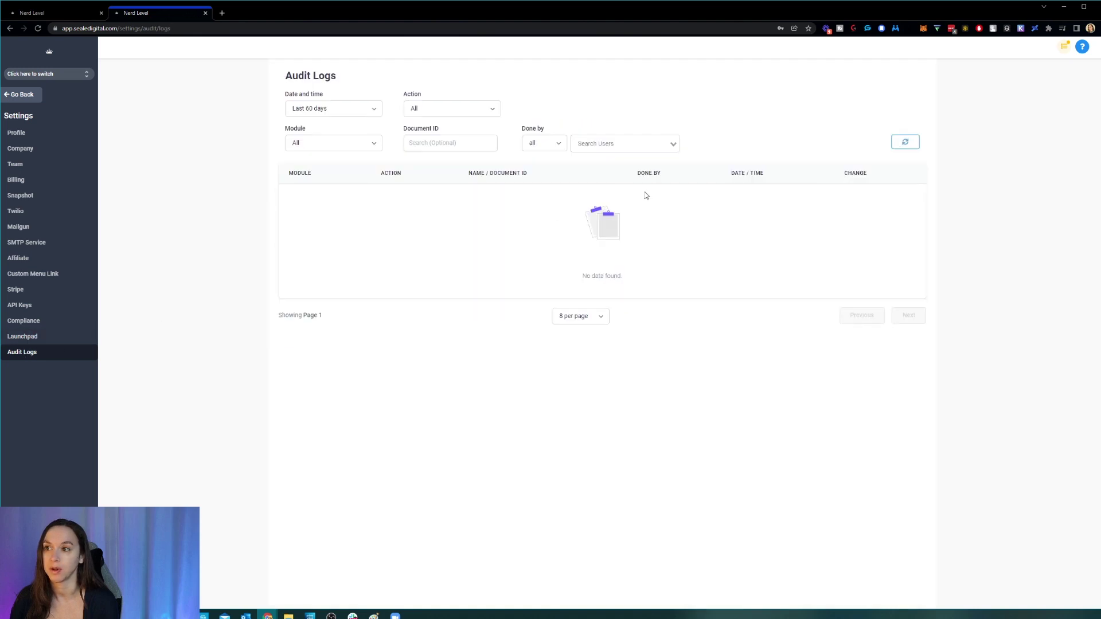